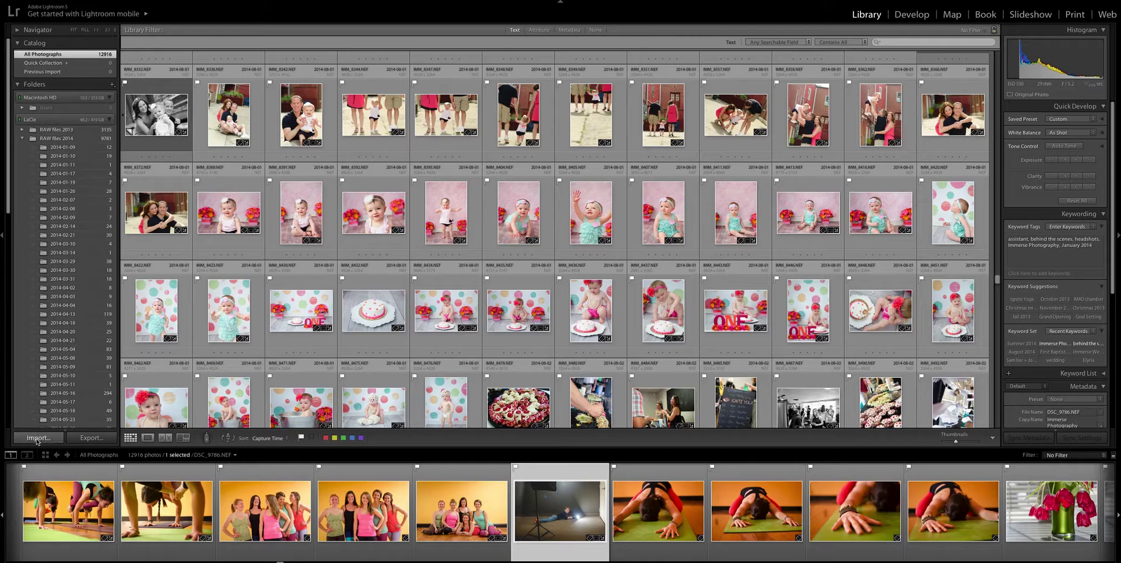
Start an import from the Desktop folder and browse its 203 photo thumbnails.
click(37, 438)
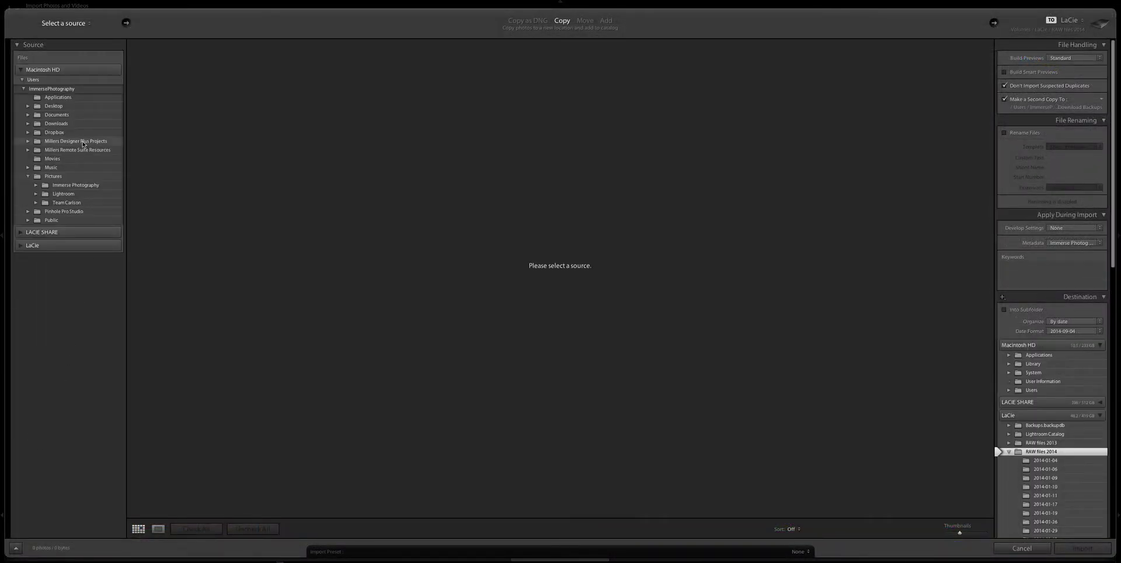
click(64, 107)
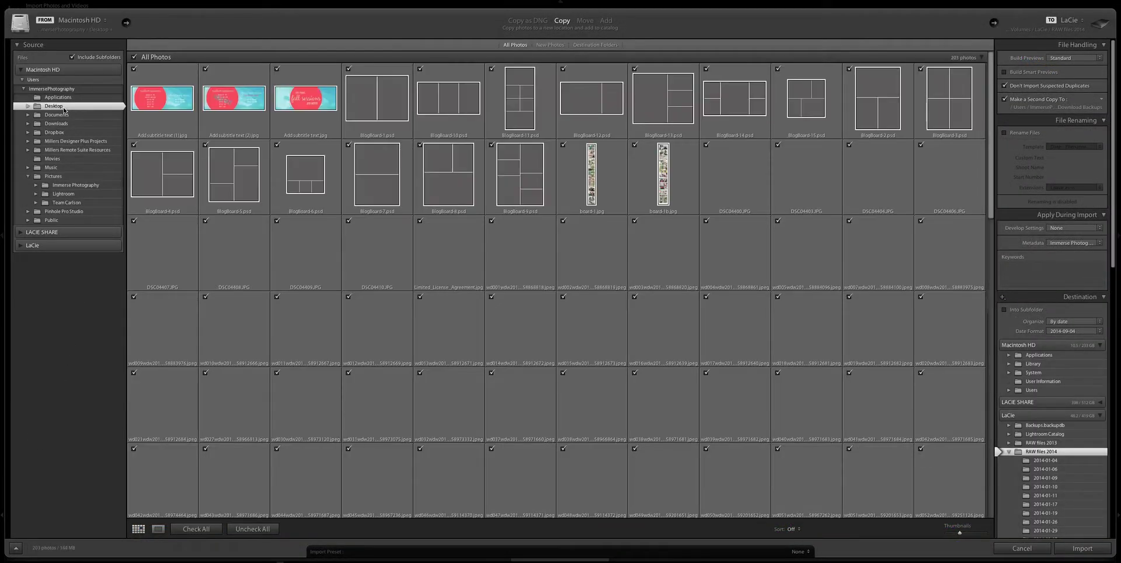
scroll(628, 270, down, 10)
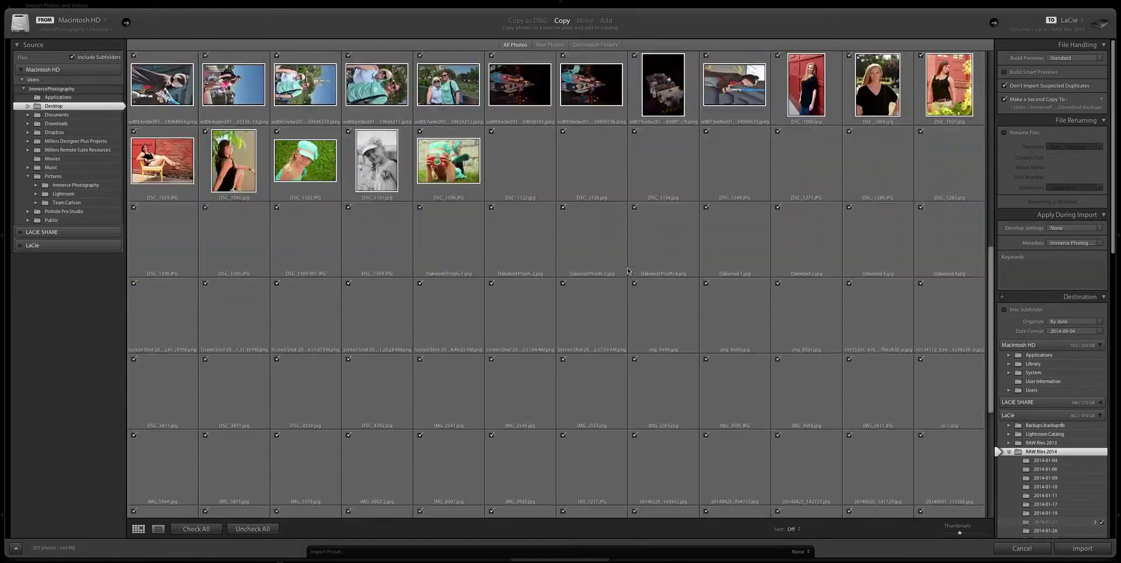
scroll(629, 270, down, 5)
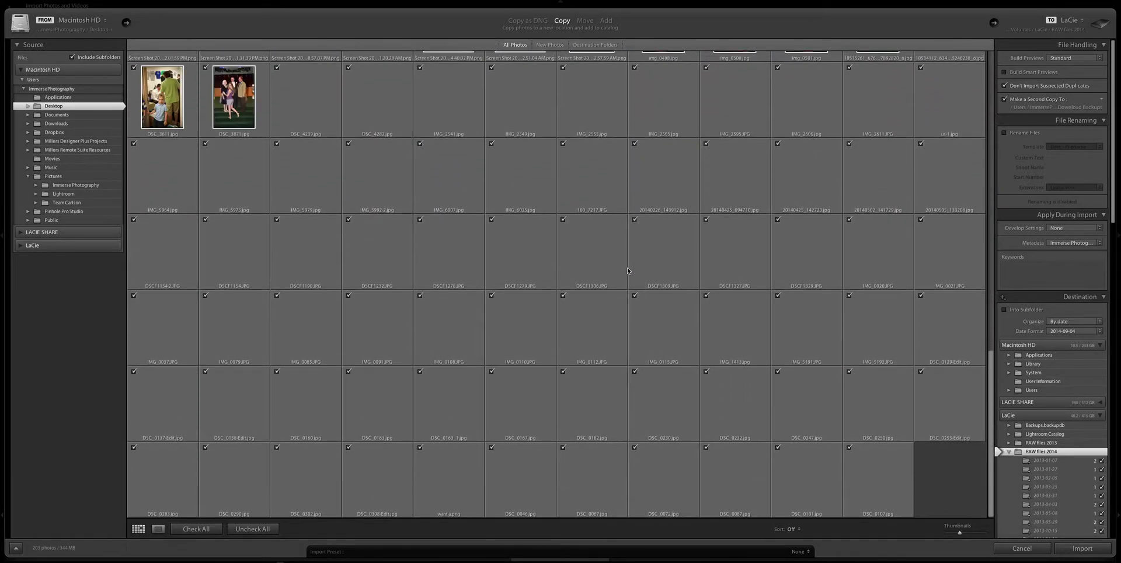
scroll(629, 270, up, 2)
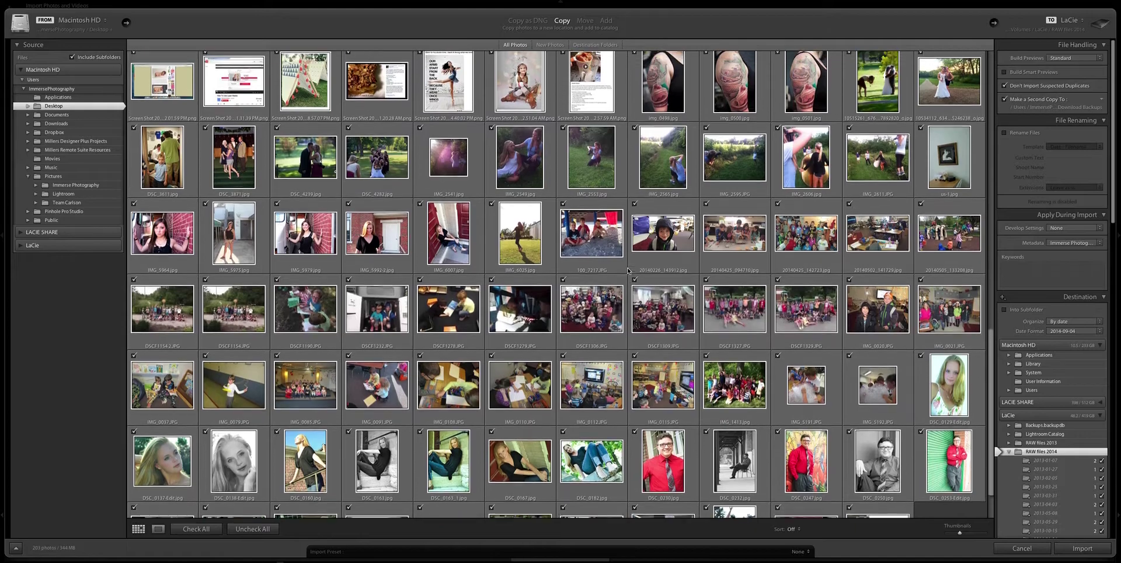
scroll(628, 270, up, 1)
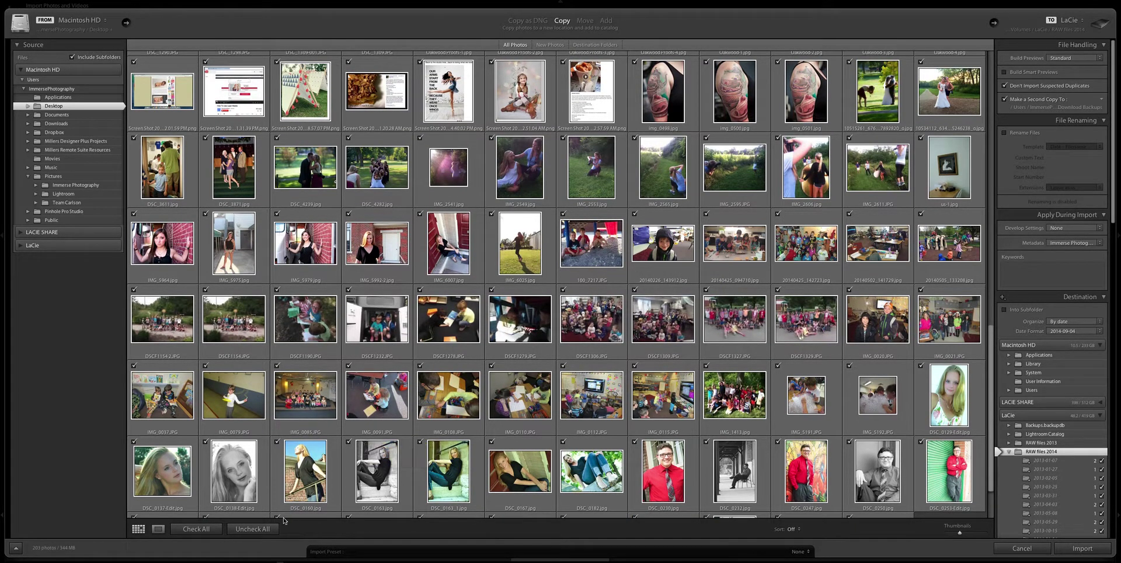
Uncheck every photo, then check only the 13 behind-the-scenes shots up to IMG_2611.
click(252, 531)
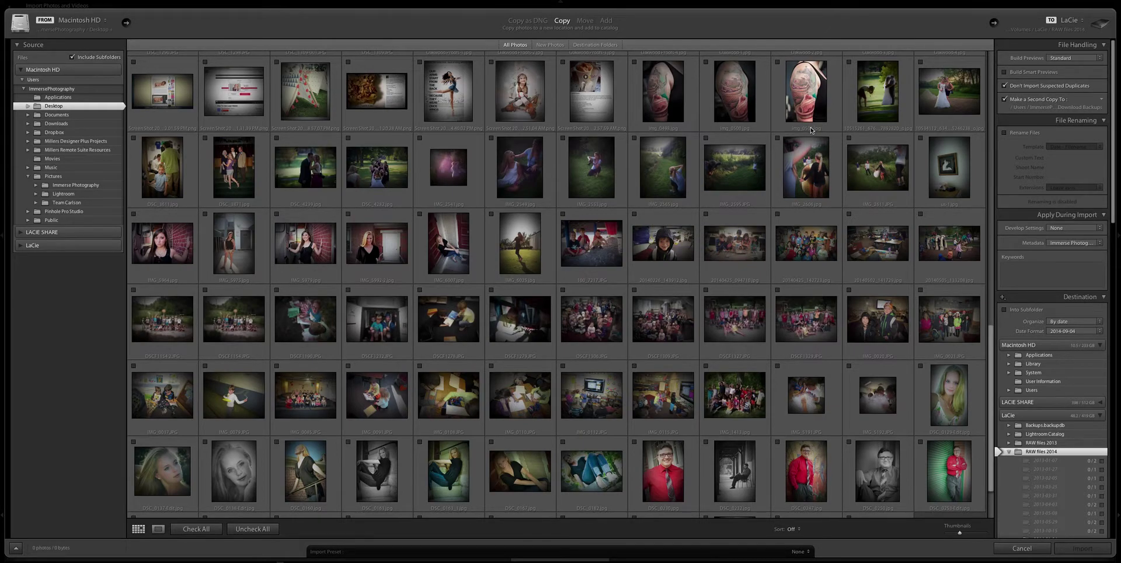
click(850, 100)
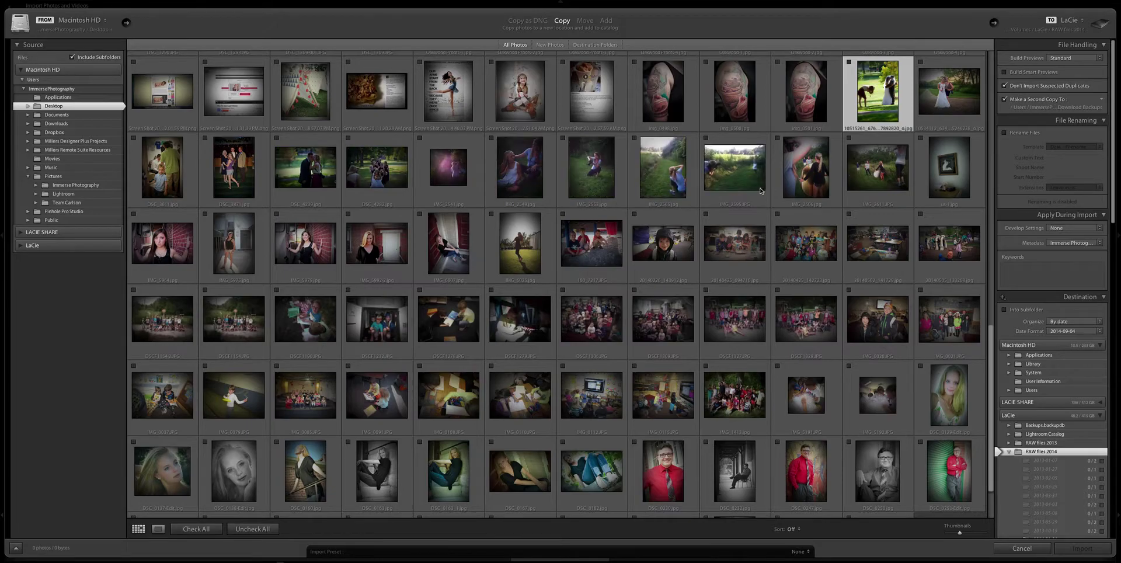
shift+click(878, 199)
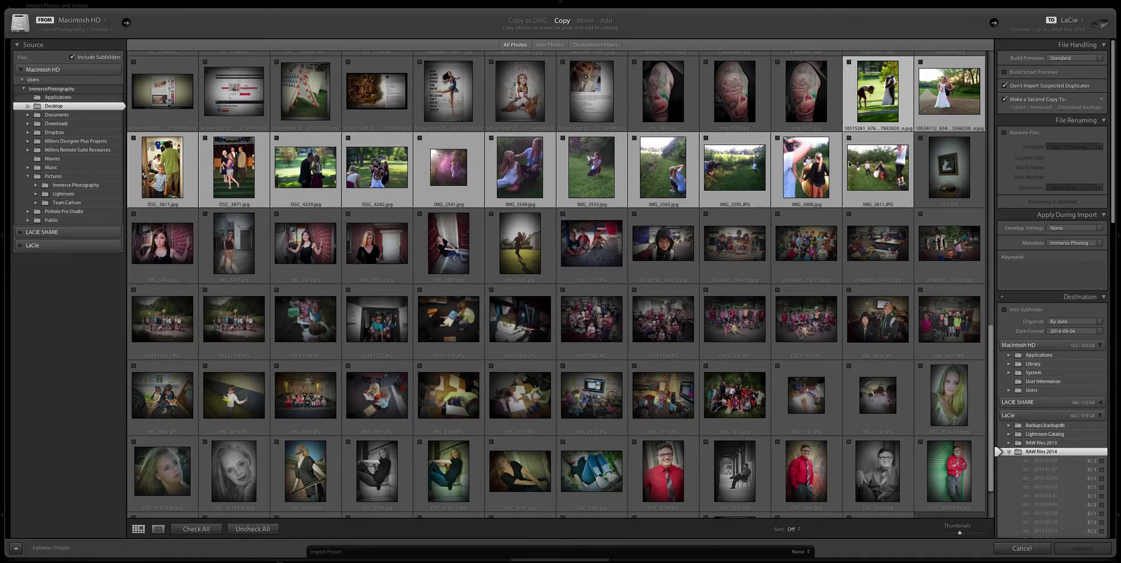
click(849, 138)
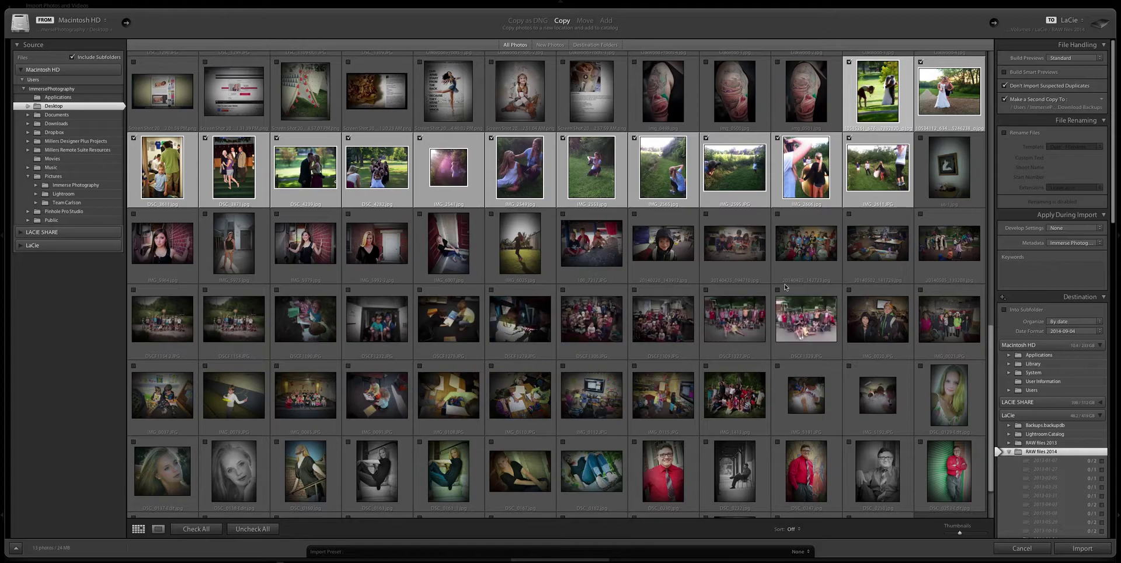
Add import keywords Immerse Photography, behind the scenes and Summer 2014 using autocomplete.
click(1030, 276)
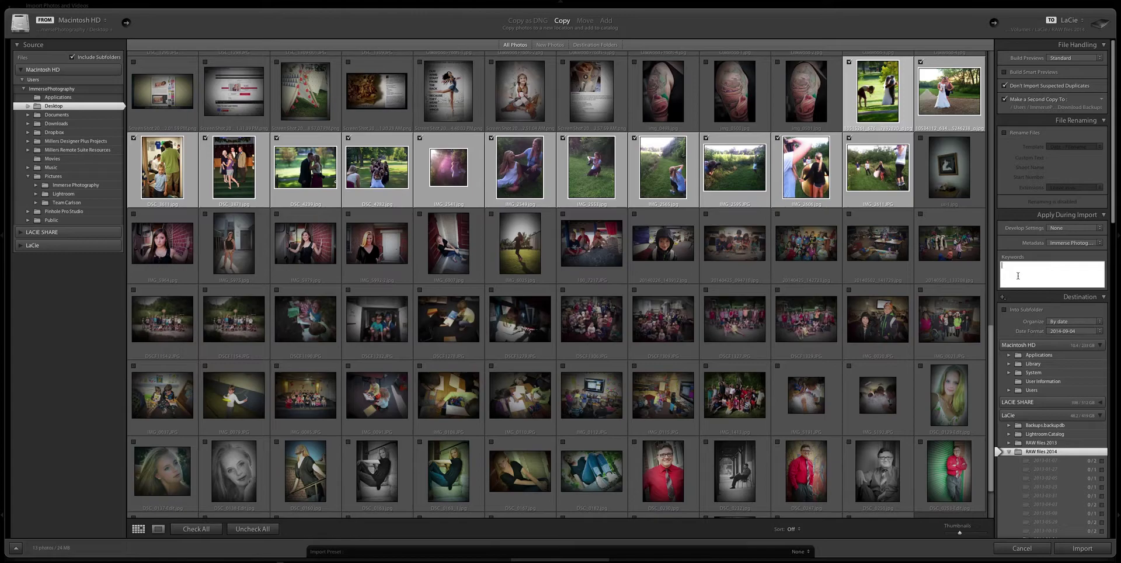
text(immerse Photography)
key(Return)
text(, beh)
key(Return)
text(, summer)
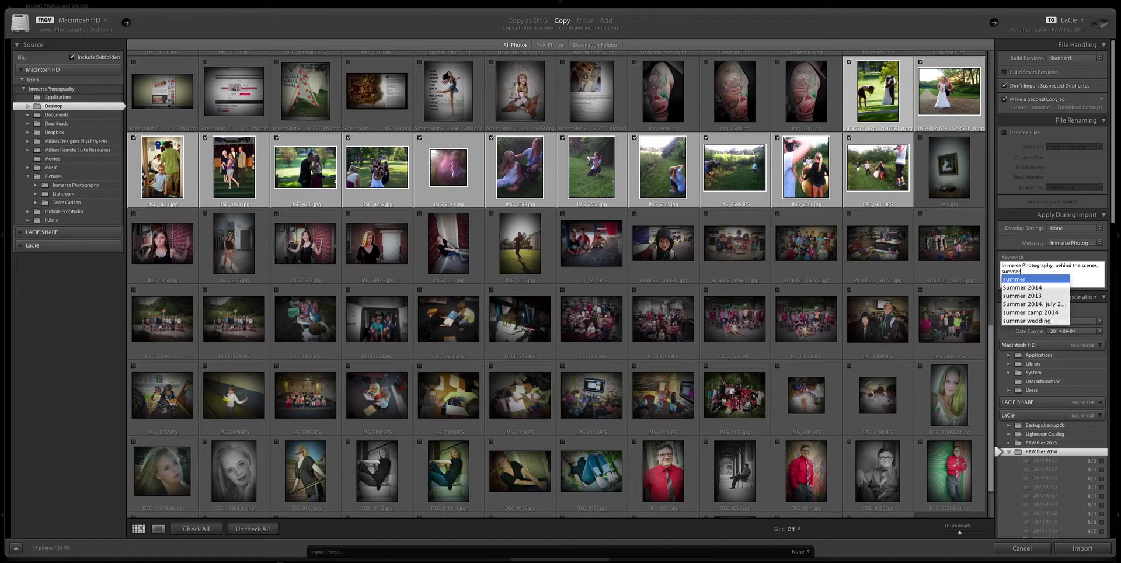
key(Down)
key(Return)
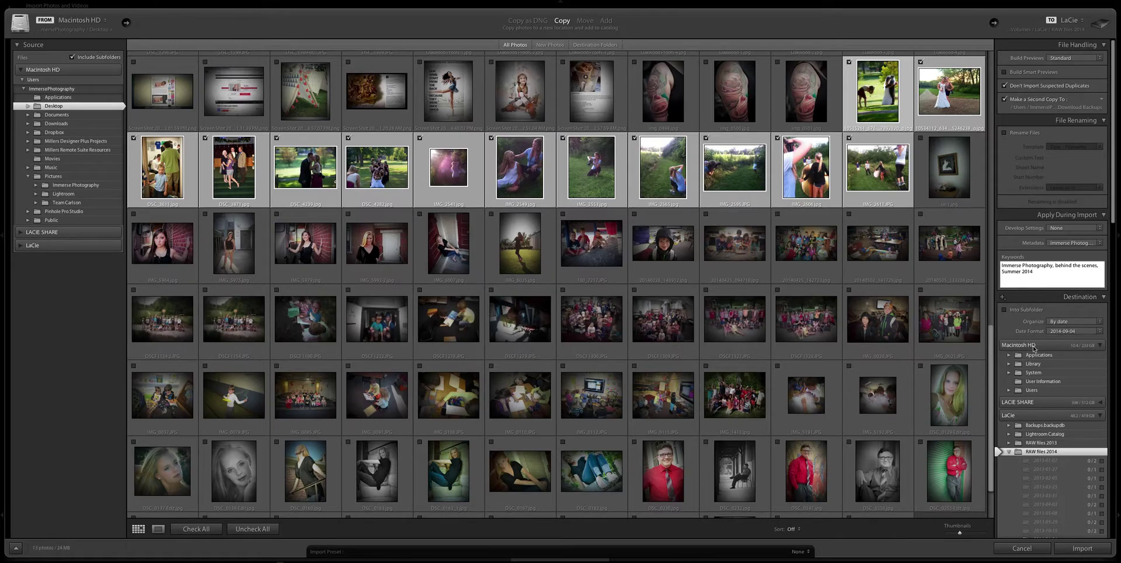
Import the 13 tagged photos, review them, then switch from Previous Import to All Photographs.
click(1078, 549)
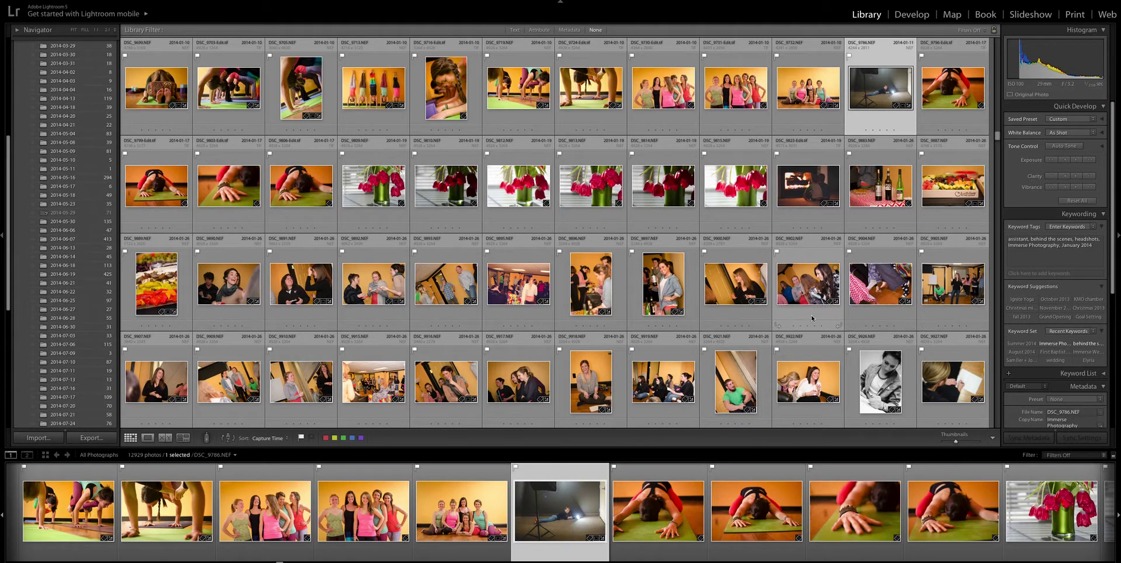
scroll(789, 315, down, 10)
scroll(788, 317, down, 3)
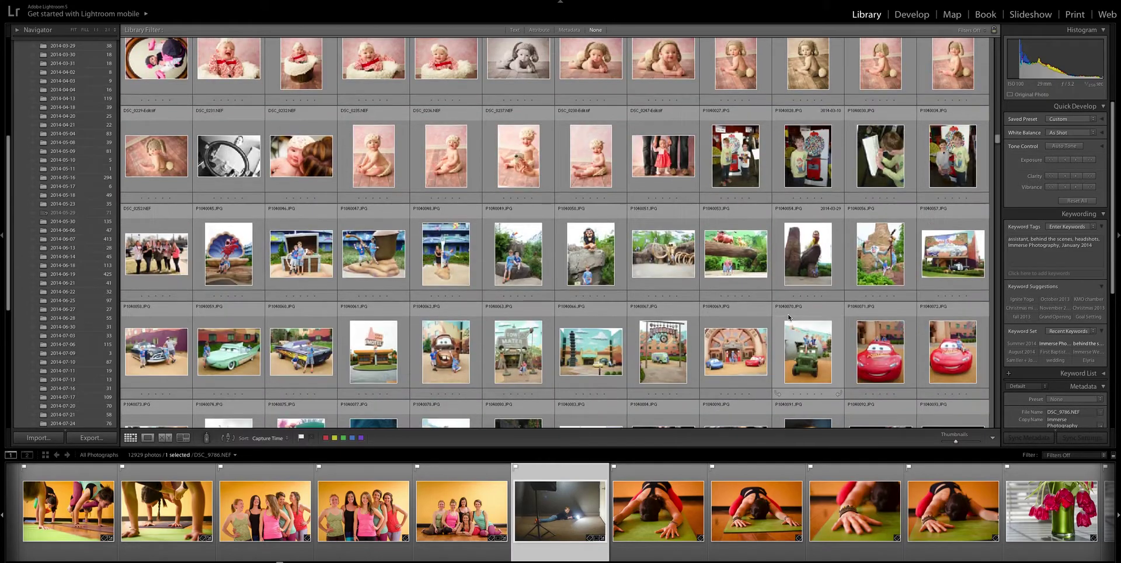
scroll(788, 317, down, 15)
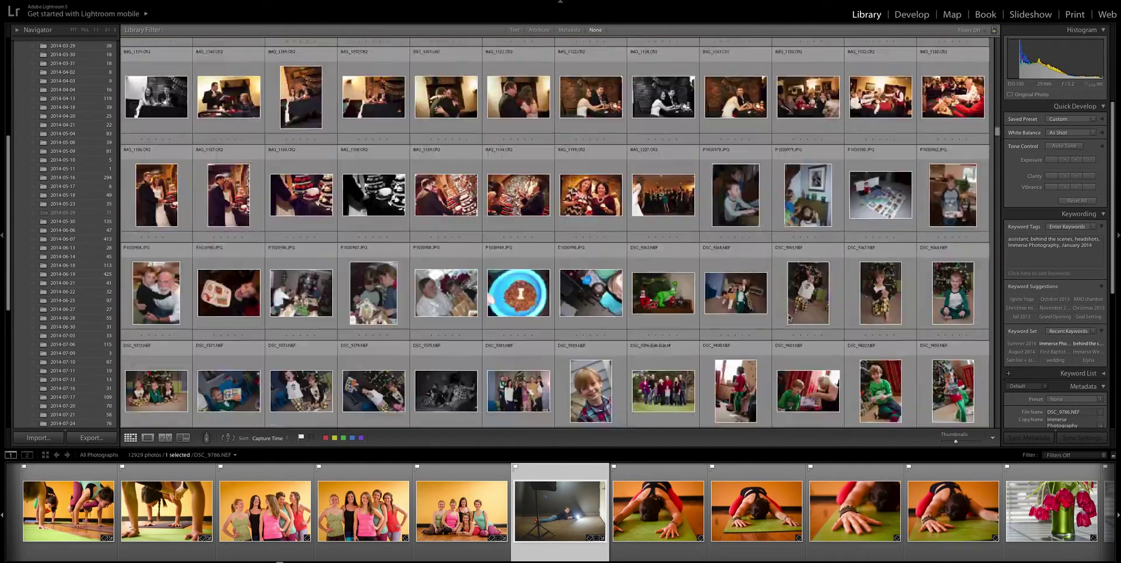
scroll(788, 317, up, 1)
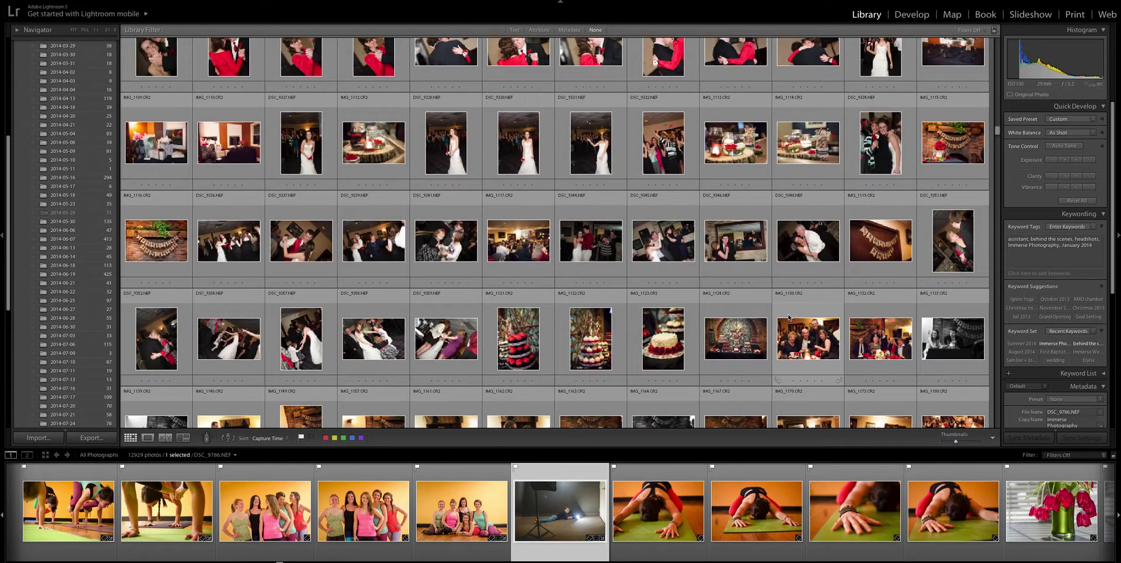
scroll(788, 317, up, 10)
scroll(788, 317, up, 10)
scroll(789, 317, up, 10)
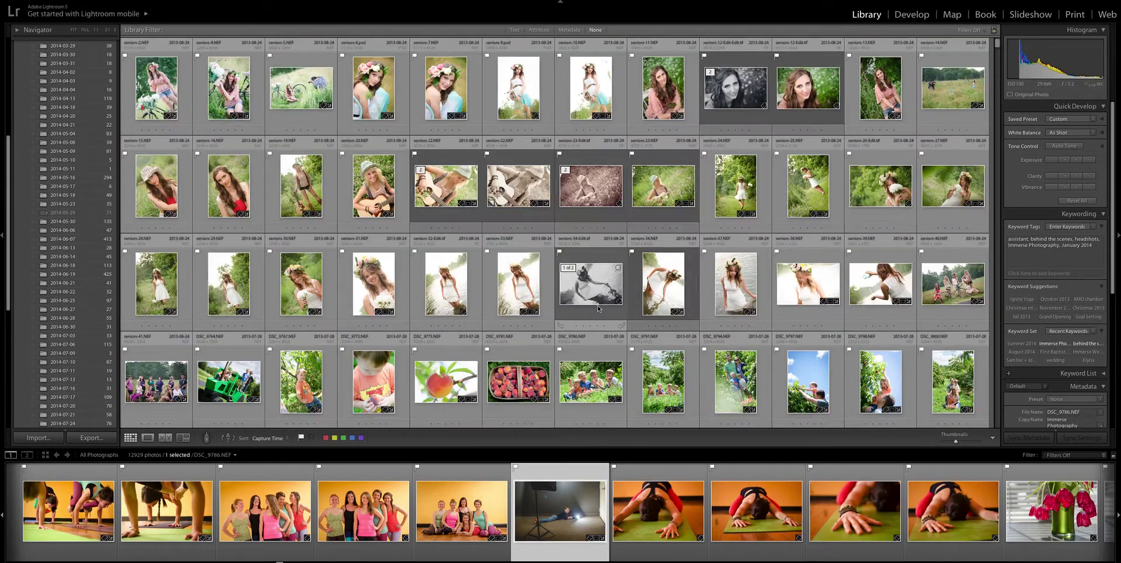
scroll(76, 87, up, 8)
click(70, 73)
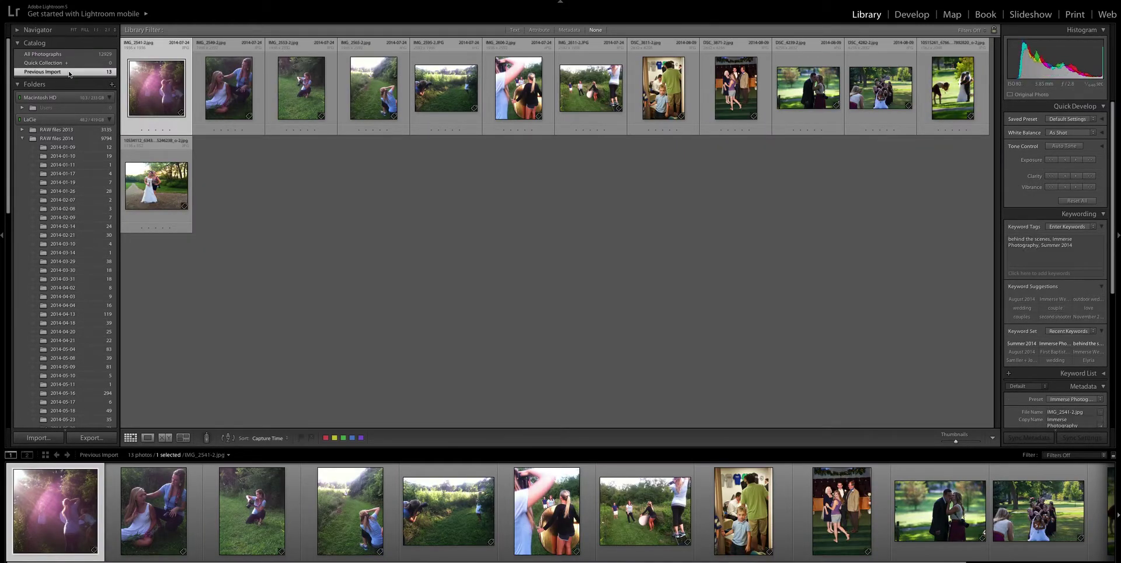
click(70, 55)
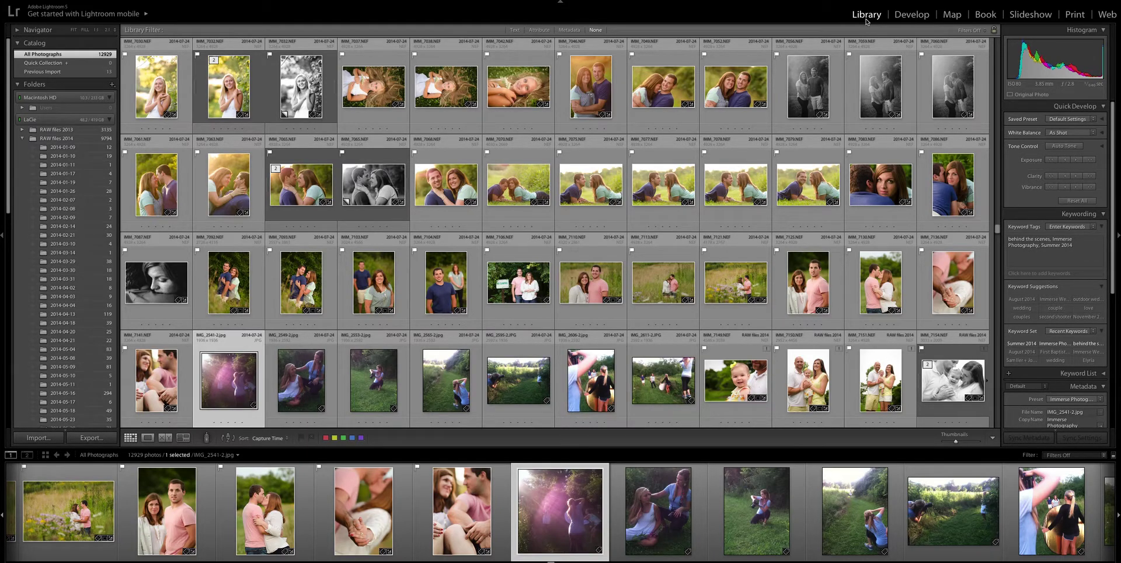
Text-filter the catalog for 'behind the scenes, summer 2014', leaving 13 of 12929 photos.
click(516, 32)
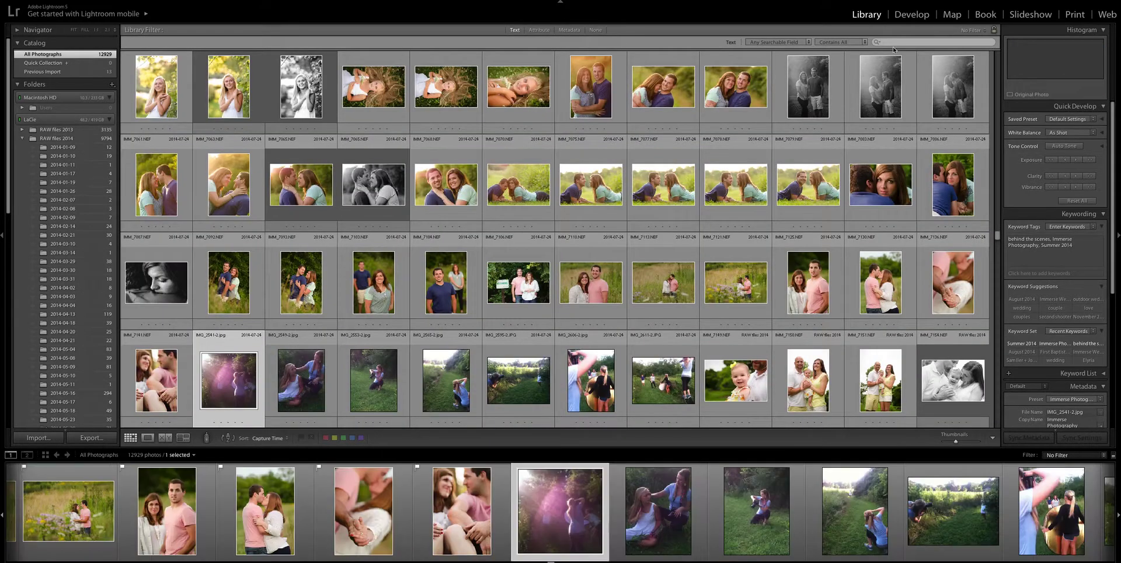
click(908, 43)
text(behind the scenes,)
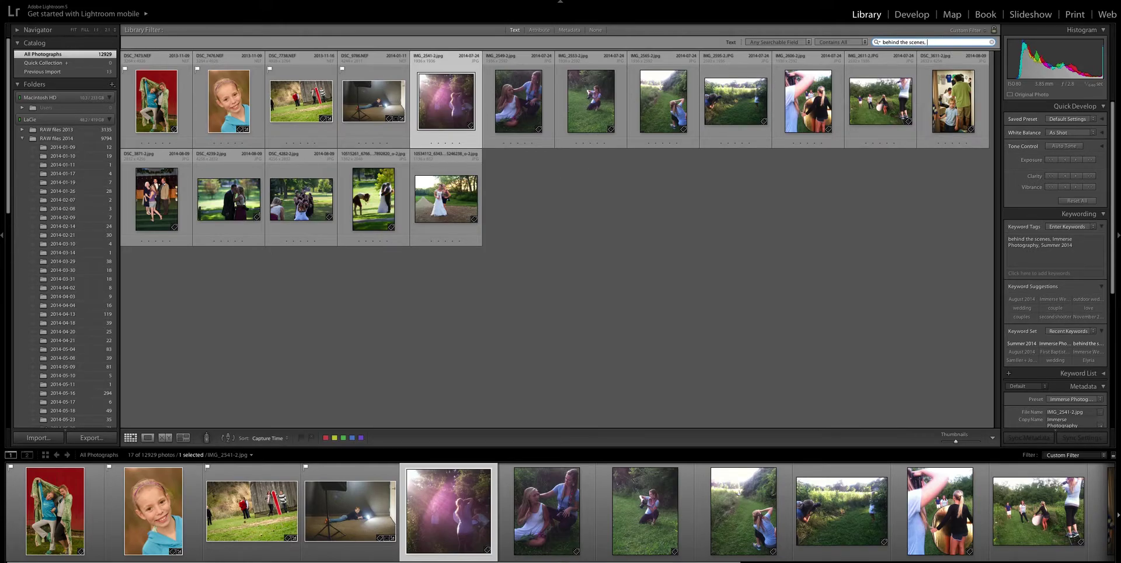
text(summer 2014)
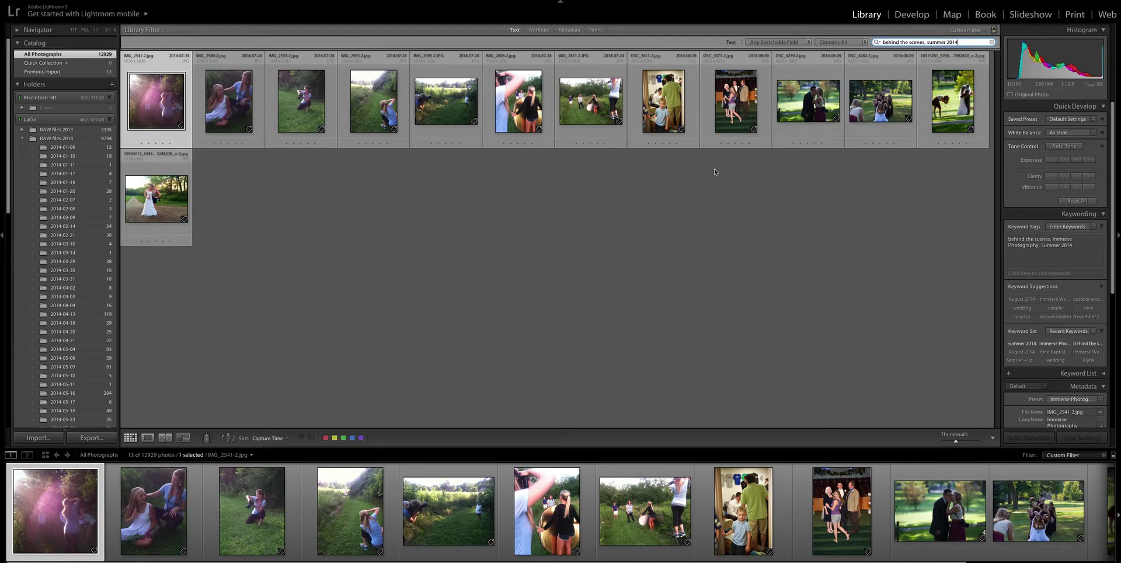
Open the filtered photos in Develop and step forward to the kissing couple shot.
click(909, 16)
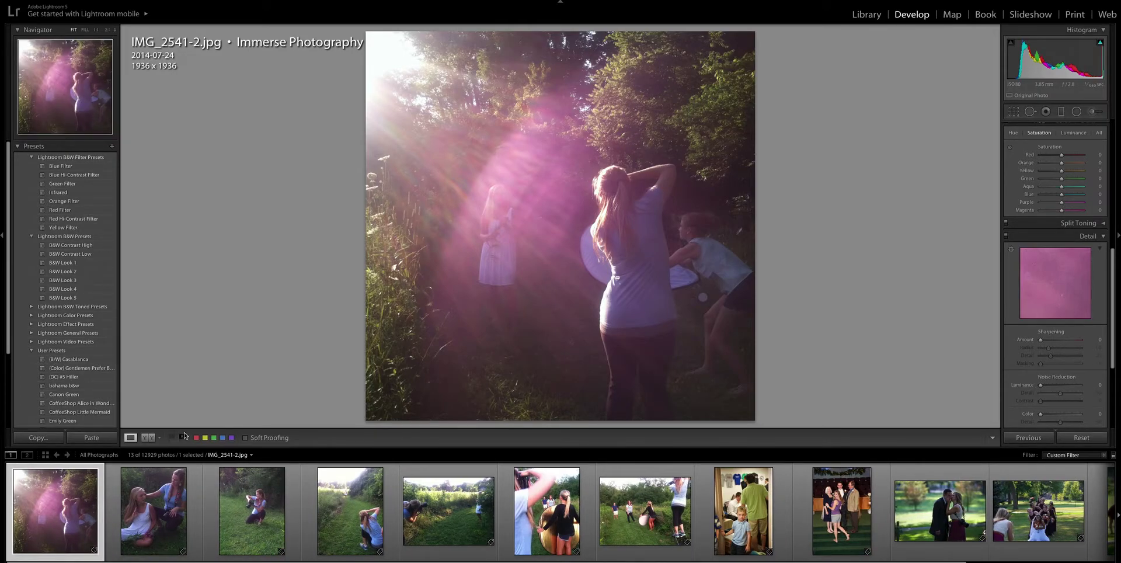
key(Right)
key(Right)
key(Right)
key(Right)
key(Right)
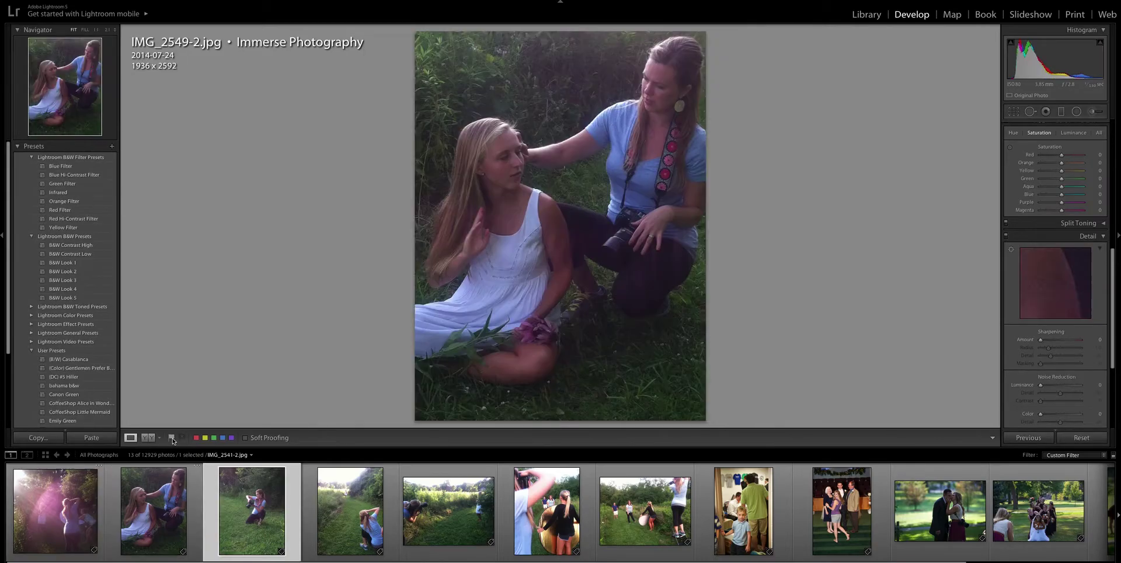
key(Right)
key(Right)
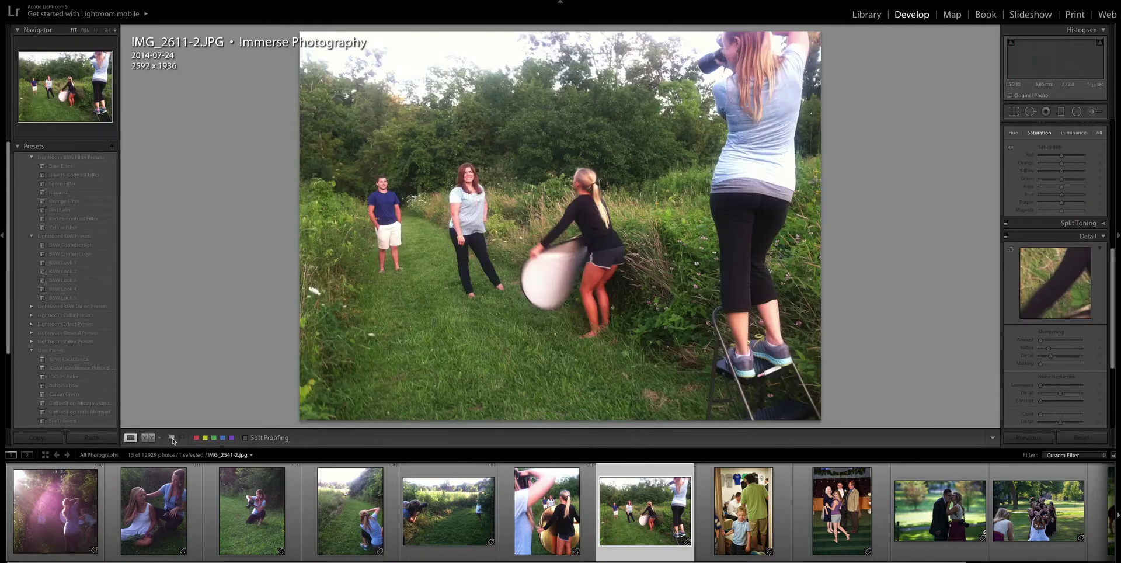
key(Right)
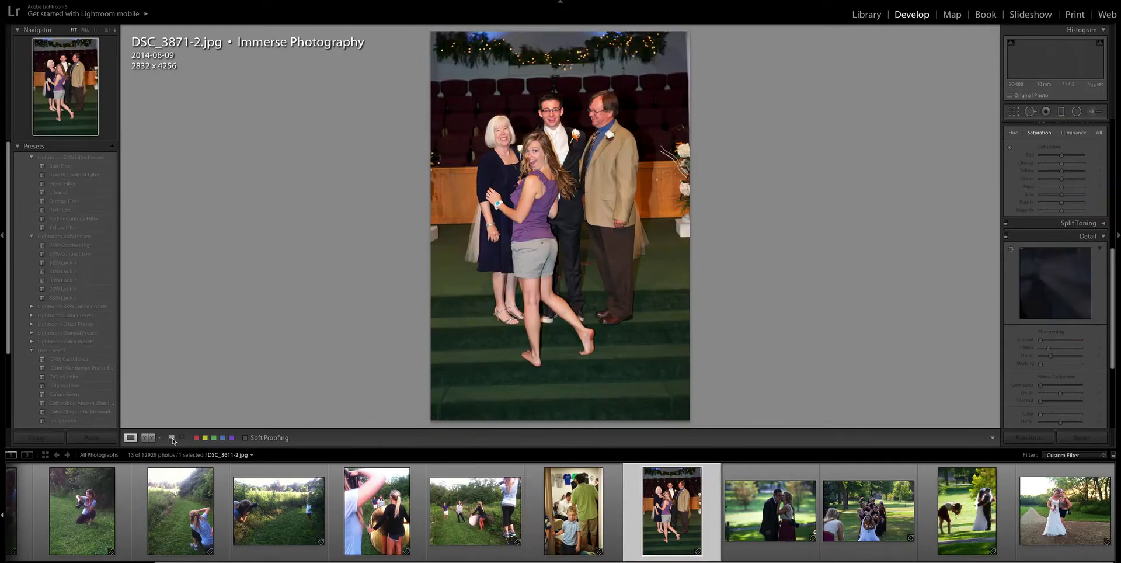
key(Right)
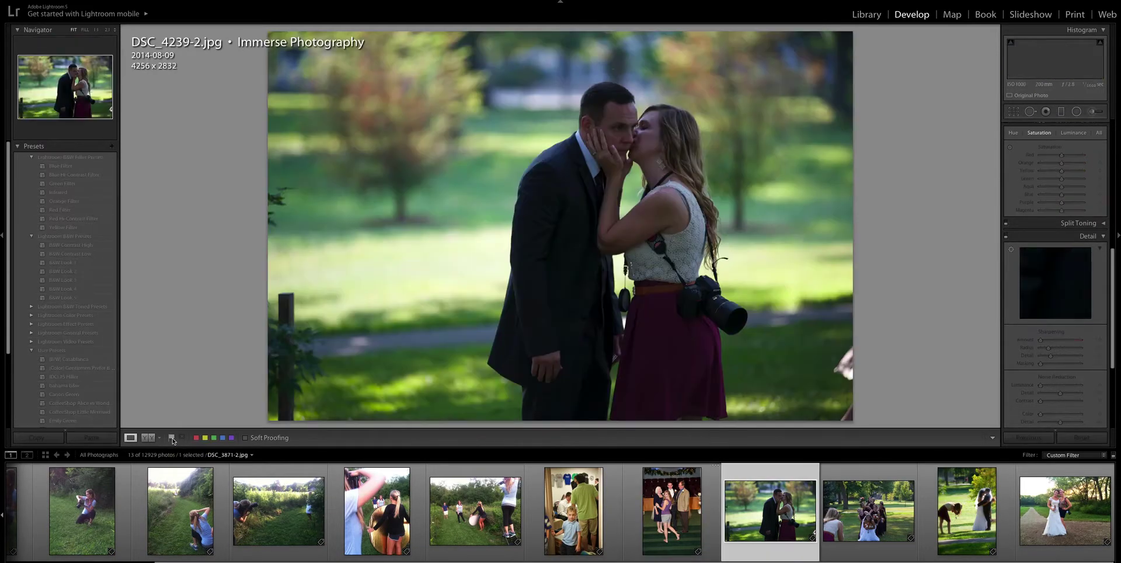
key(Right)
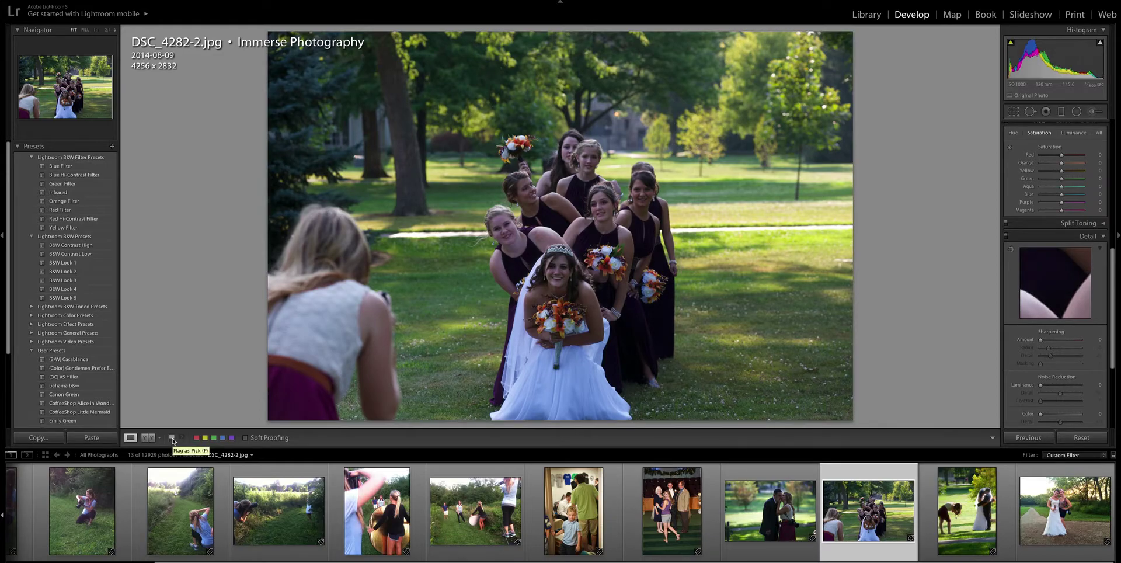
Flag the bridesmaids, photographer-and-couple, kissing couple, wedding group and reflector photos as picks.
click(172, 440)
key(Right)
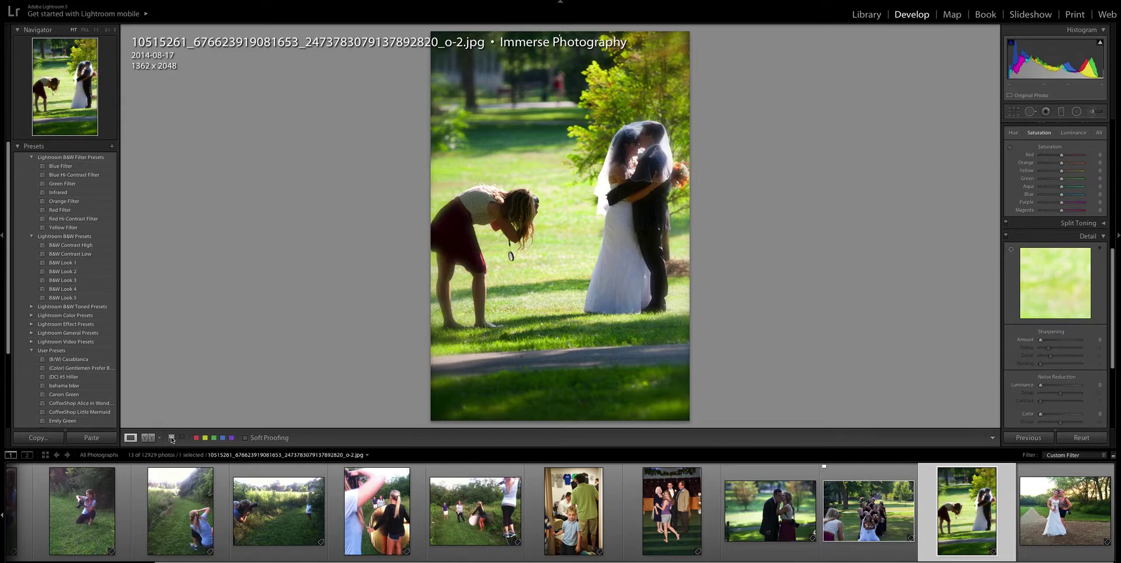
click(172, 439)
key(Left)
key(Left)
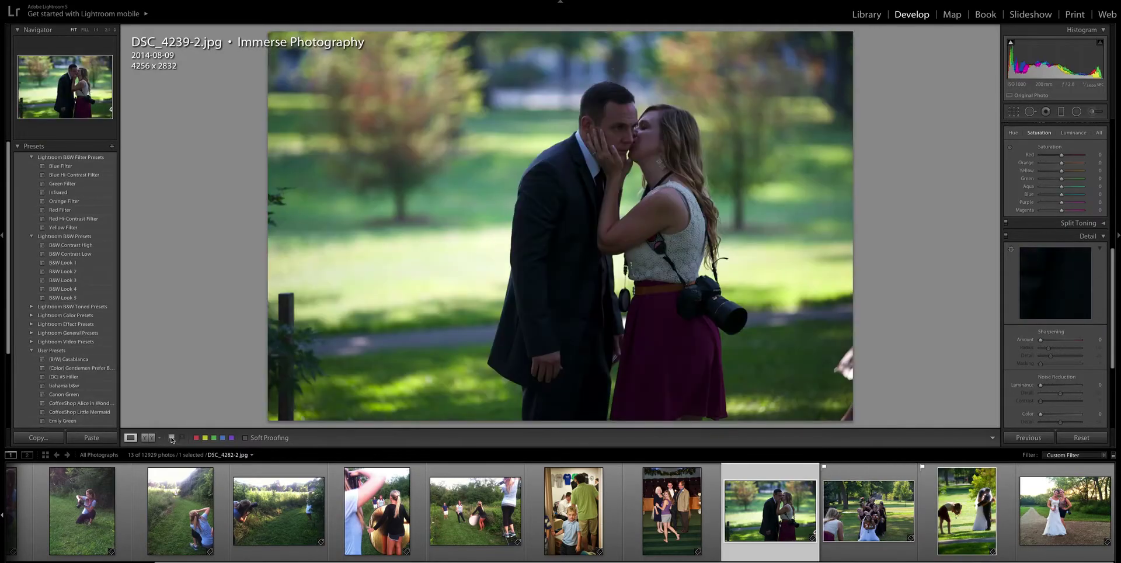
click(172, 439)
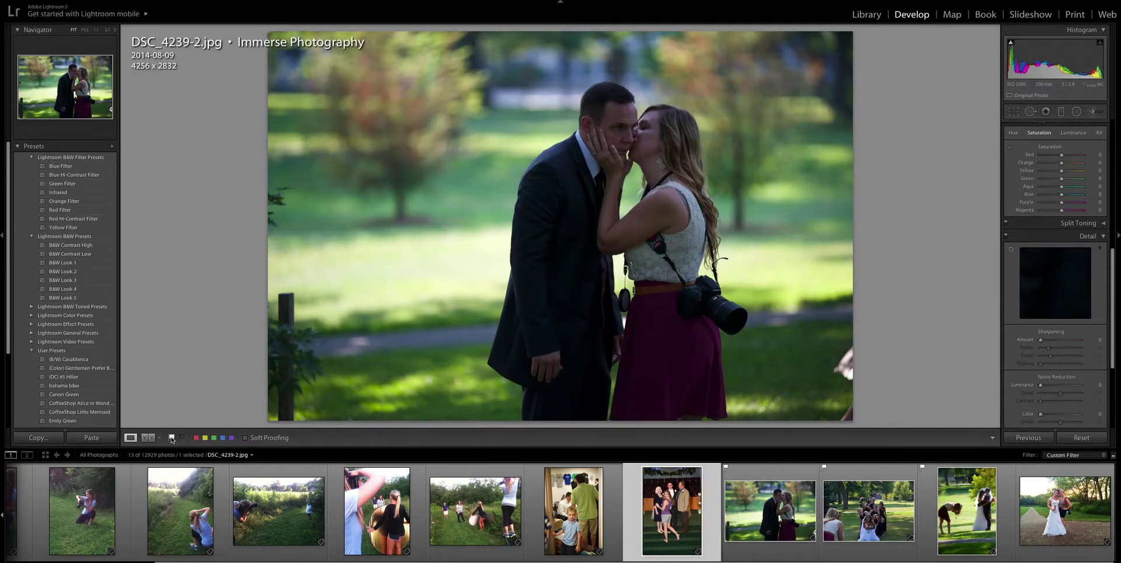
key(Left)
click(171, 439)
key(Left)
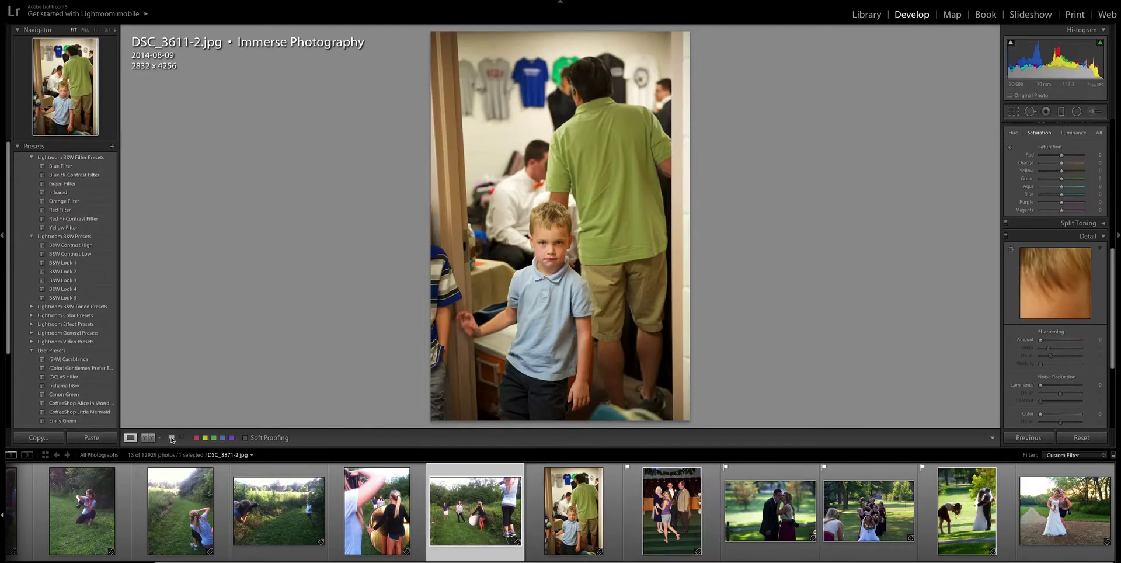
key(Left)
click(171, 439)
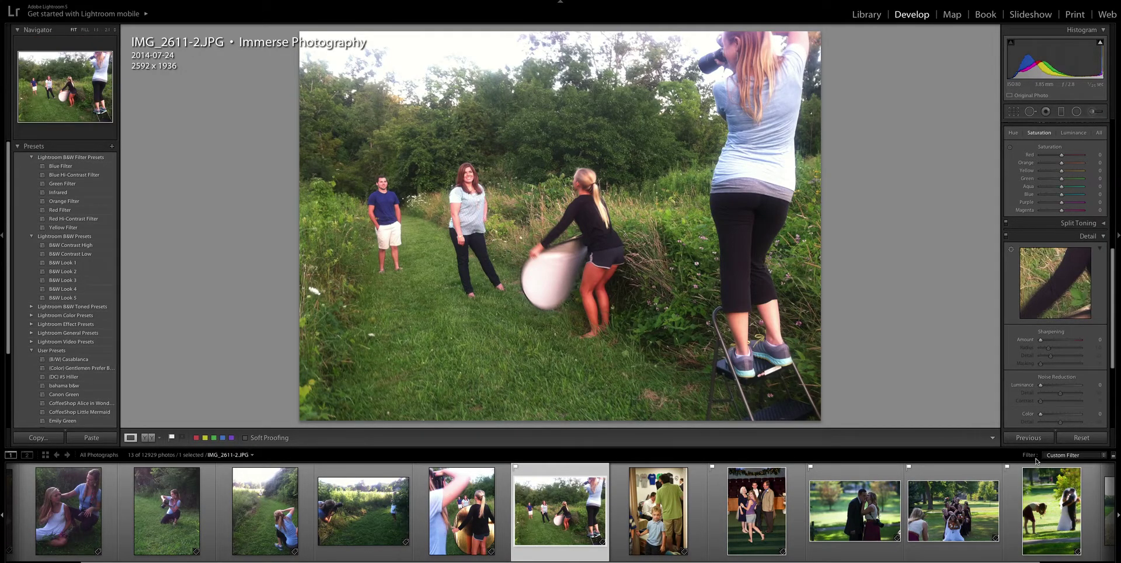
Filter the filmstrip to Flagged photos and select the bridesmaids photo DSC_4282-2.
click(1061, 455)
click(1043, 497)
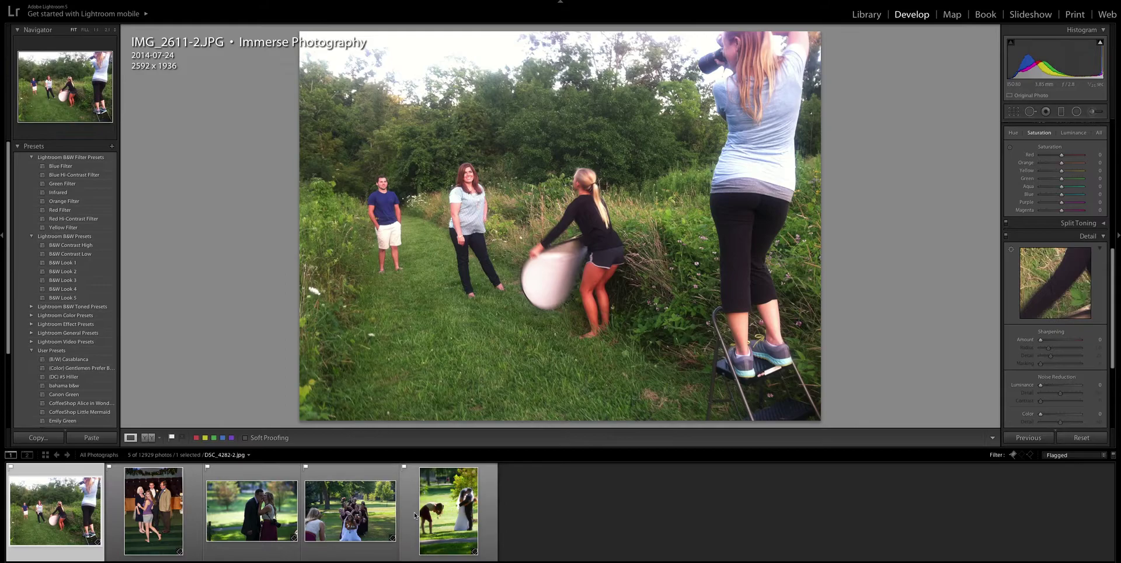
click(358, 478)
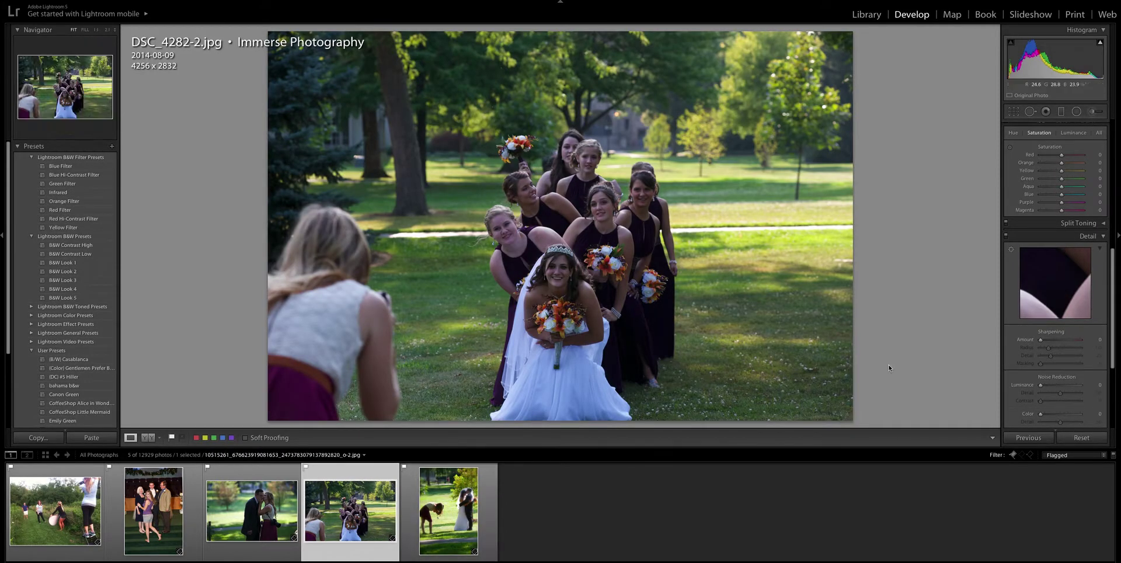
Raise exposure to +1.70, set highlights to -7 and lower the blacks.
scroll(1075, 267, up, 5)
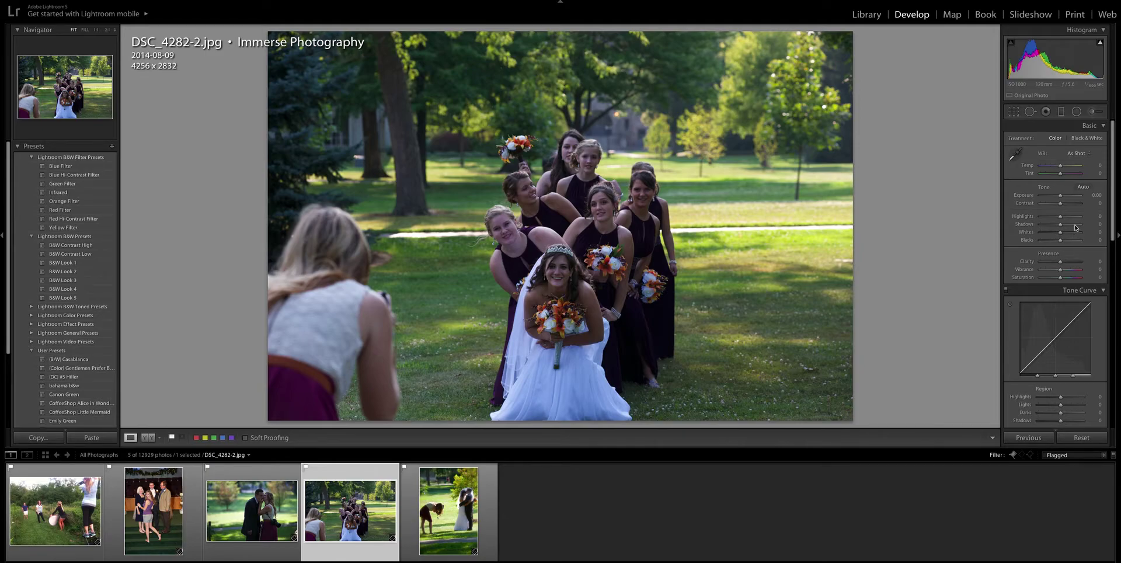
drag(1061, 198, 1067, 195)
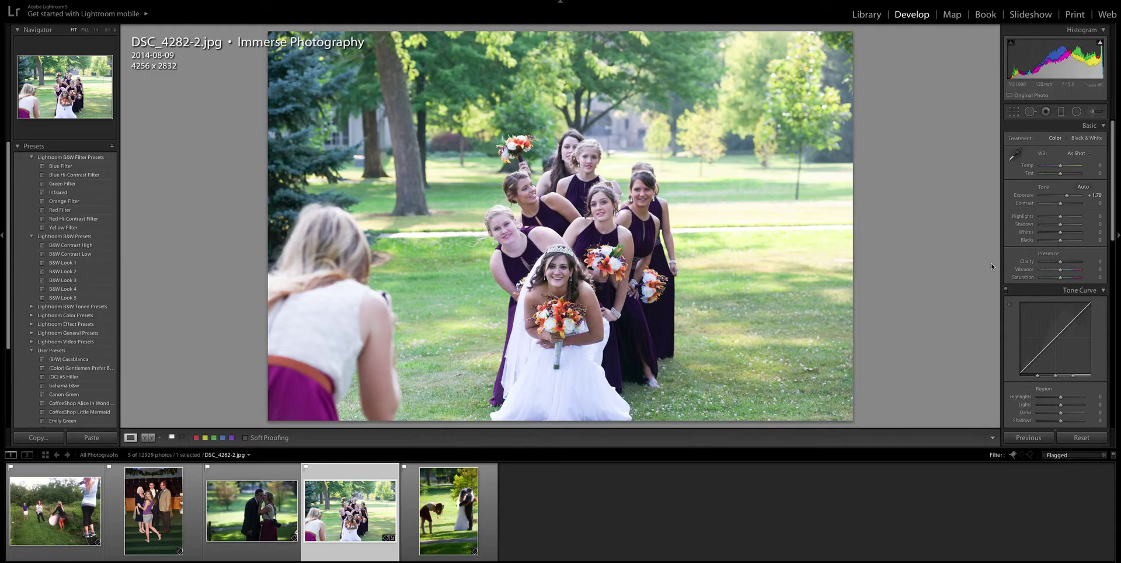
click(1061, 216)
drag(1062, 218, 1083, 217)
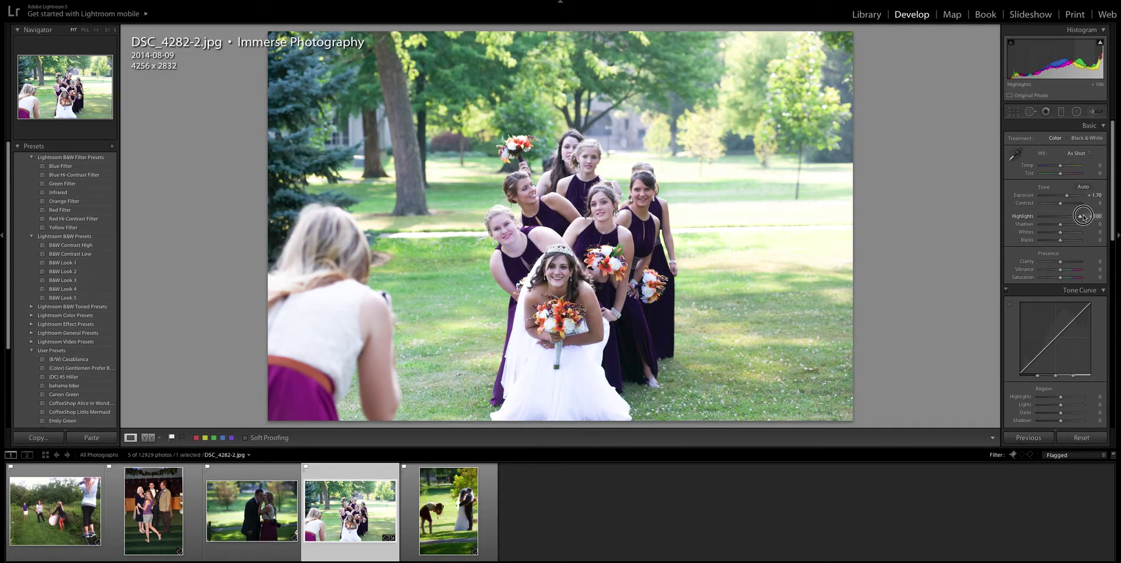
drag(1083, 217, 1061, 235)
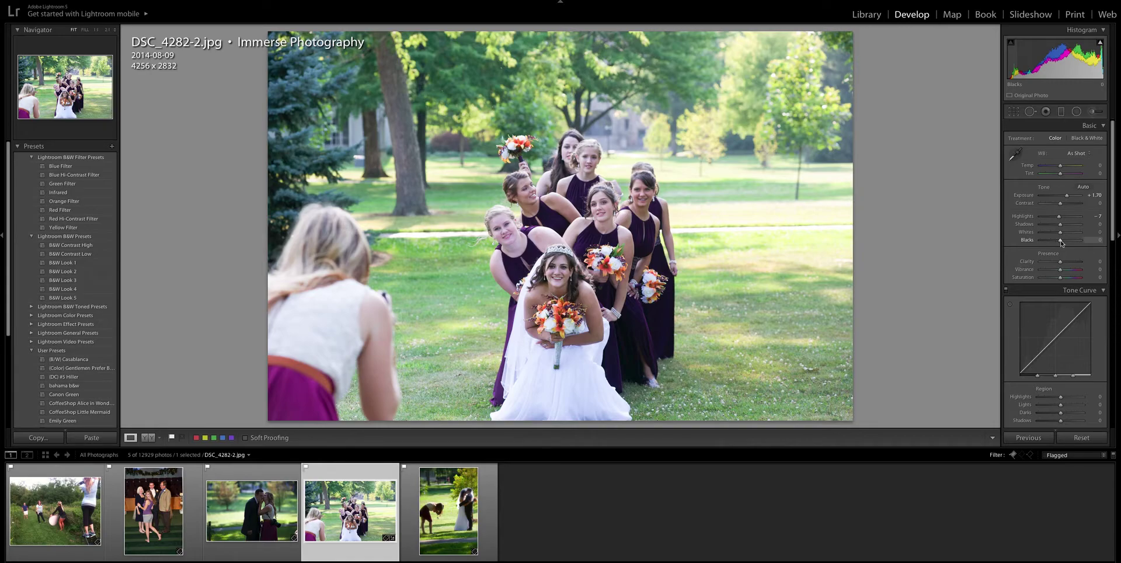
drag(1061, 243, 1051, 244)
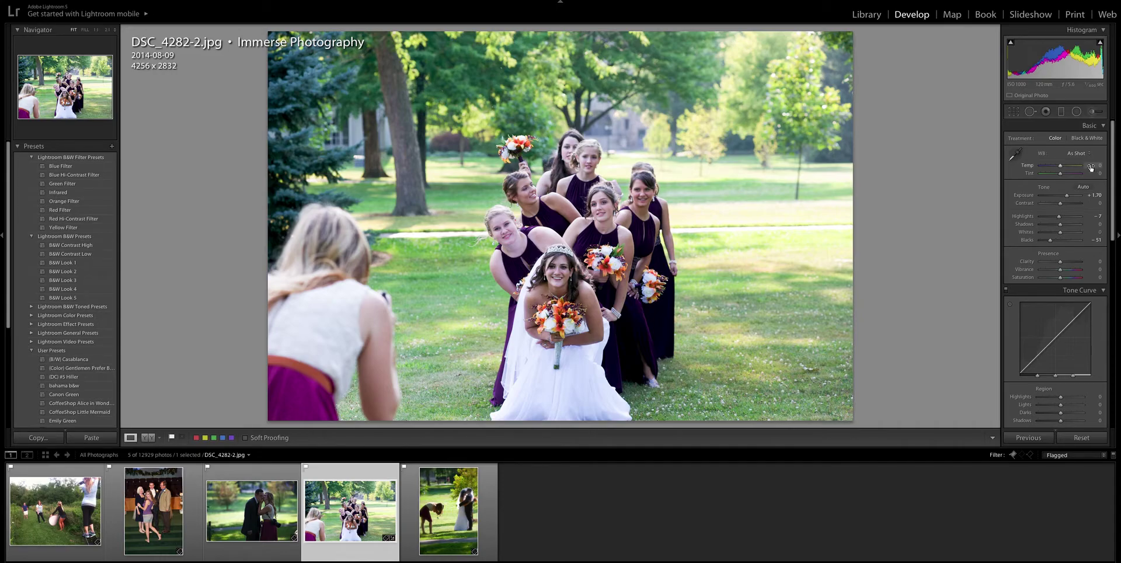
Warm DSC_4282-2's white balance to a Custom Temp of about +13.
drag(1061, 169, 1064, 167)
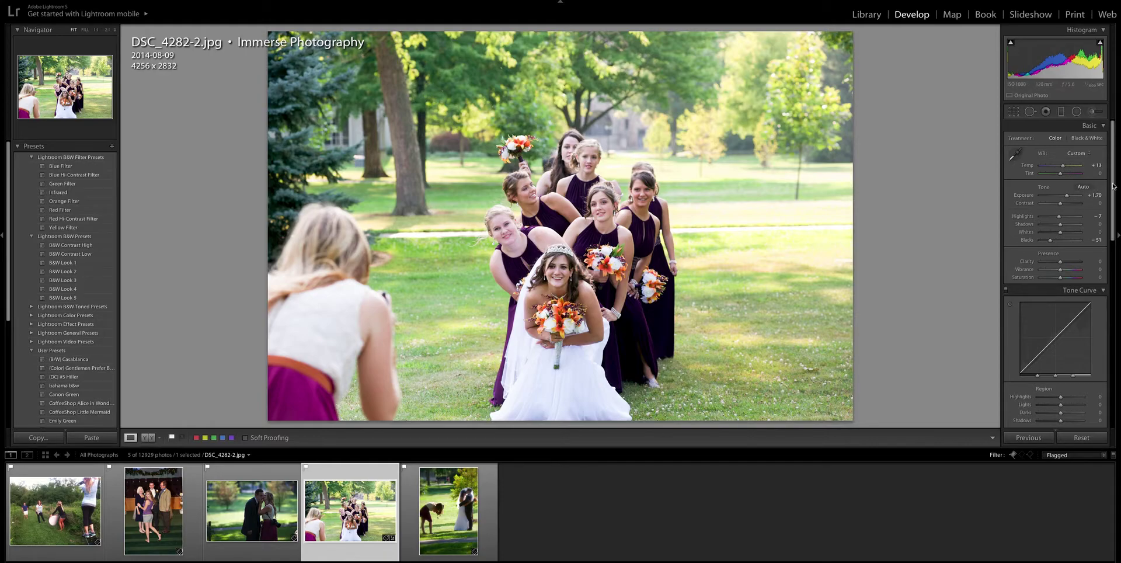
drag(1113, 187, 1109, 342)
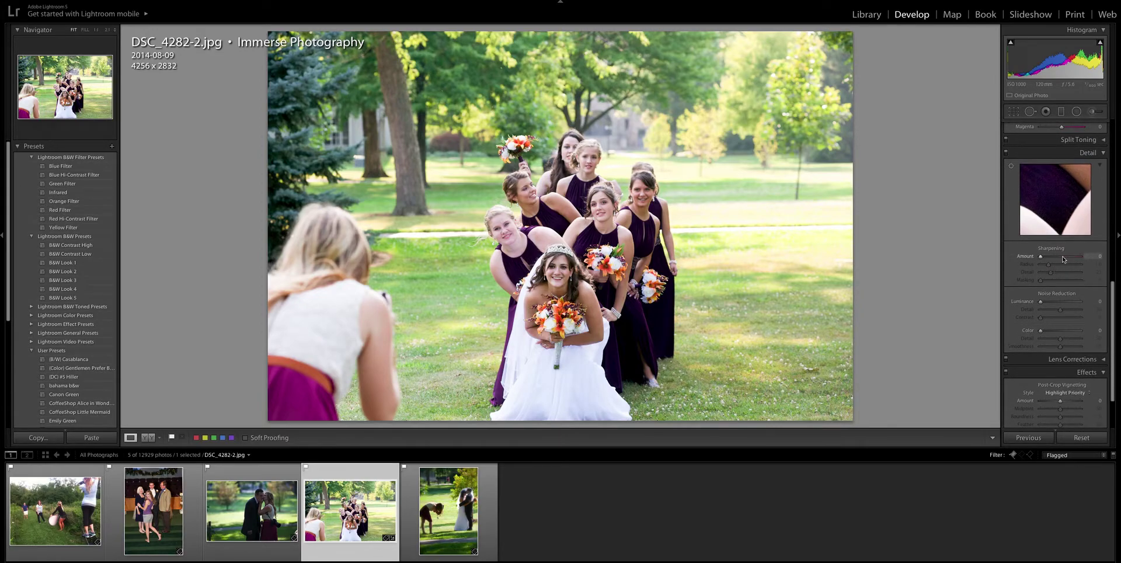
Compare sharpening extremes, then settle Sharpening Amount at 42 with Radius 1.0 and Detail 25.
drag(1041, 258, 1056, 257)
drag(1057, 259, 1083, 256)
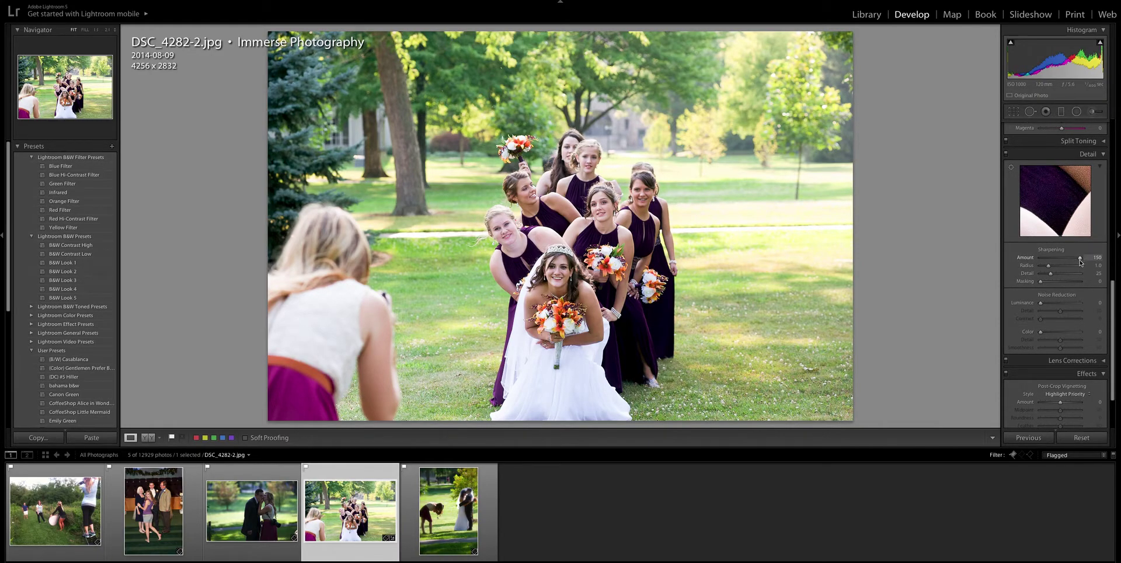
drag(1081, 257, 1052, 258)
scroll(1045, 185, up, 2)
scroll(1045, 185, up, 6)
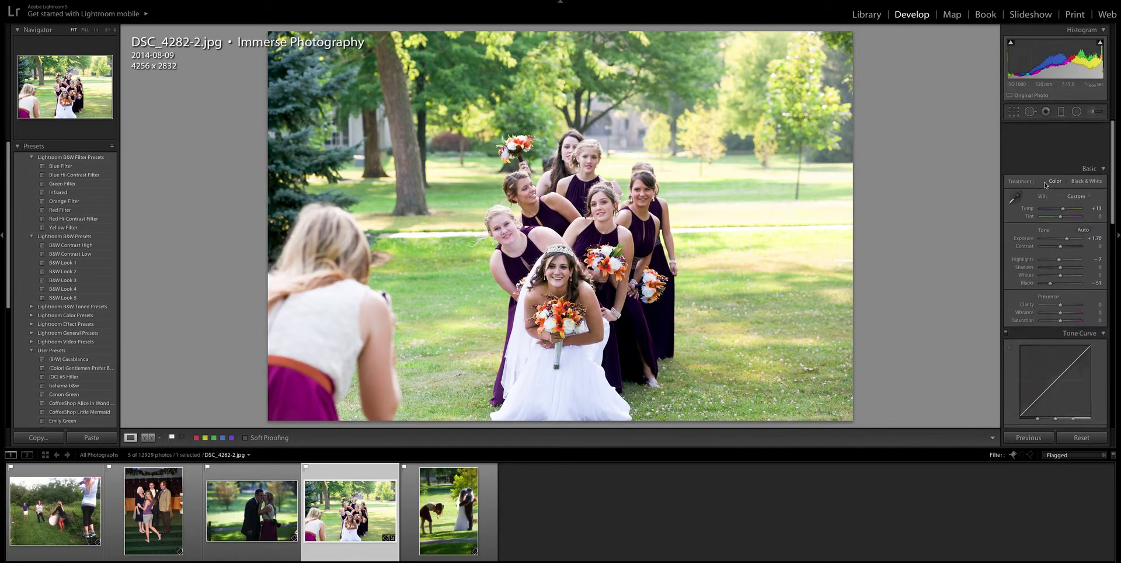
Crop DSC_4282-2 from the top-right to 3435 x 2286, trimming the right-hand lawn.
click(1016, 113)
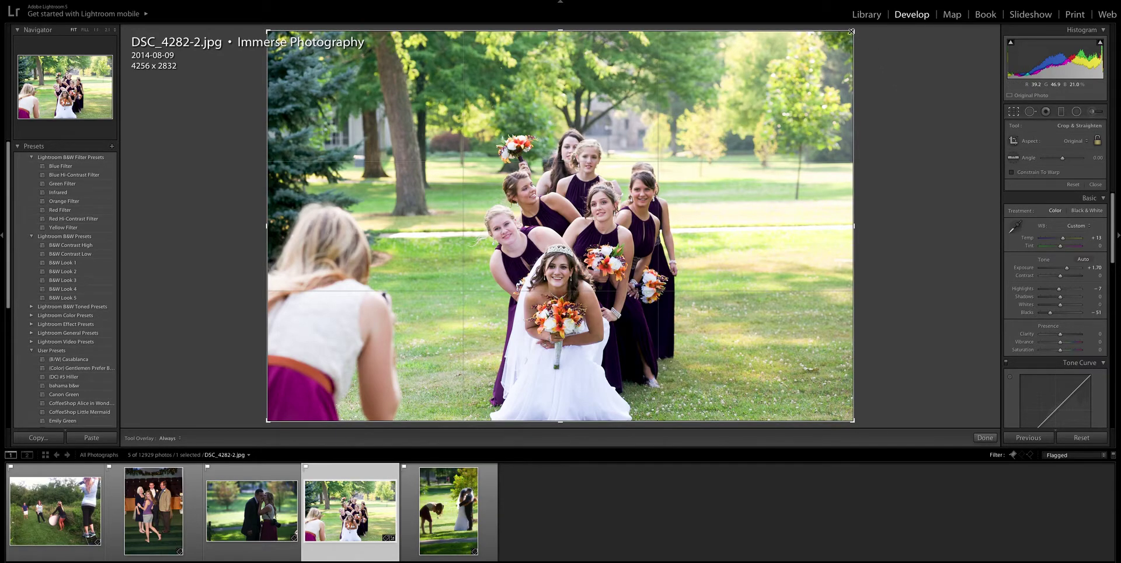
drag(851, 31, 779, 76)
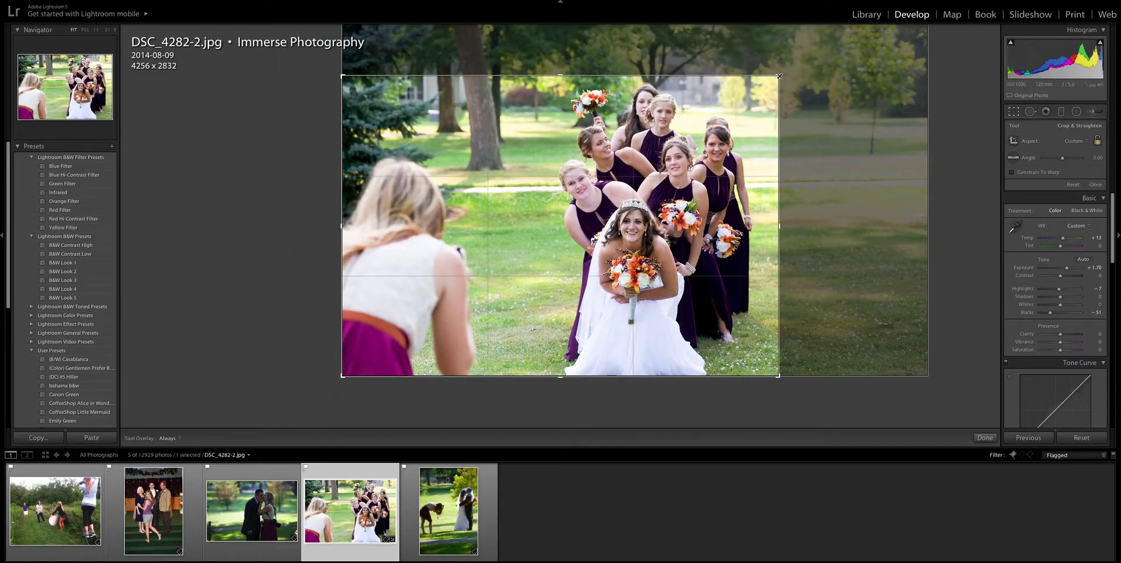
key(ctrl+z)
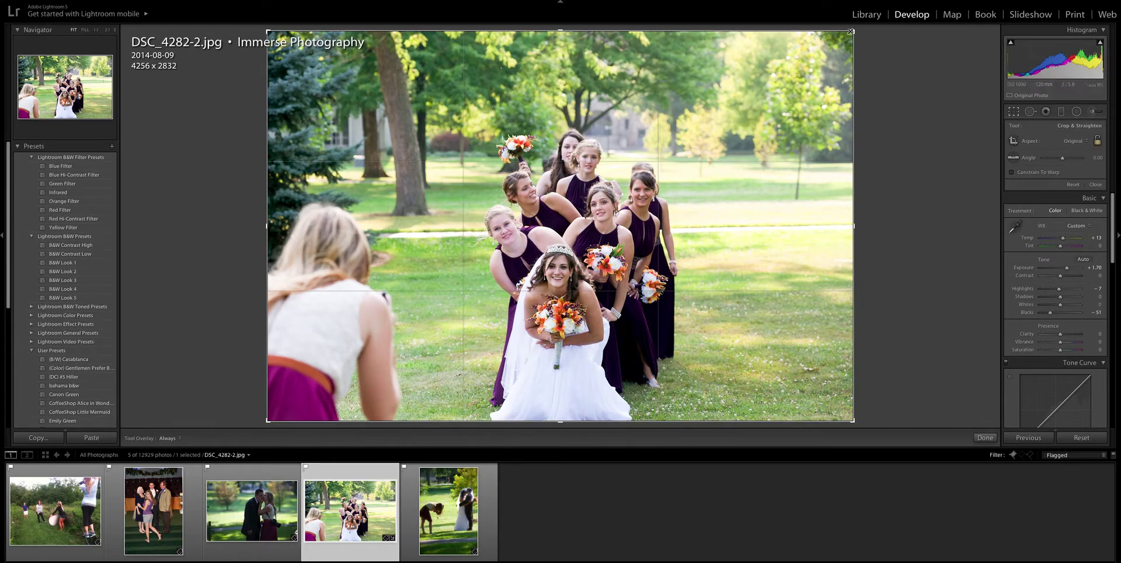
drag(851, 30, 794, 52)
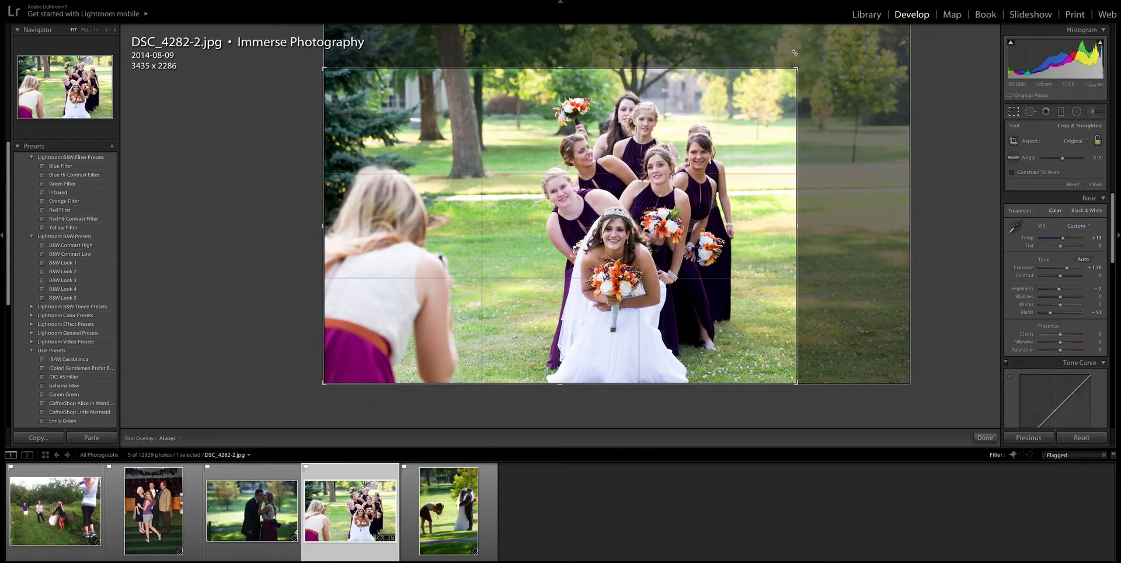
drag(589, 148, 593, 162)
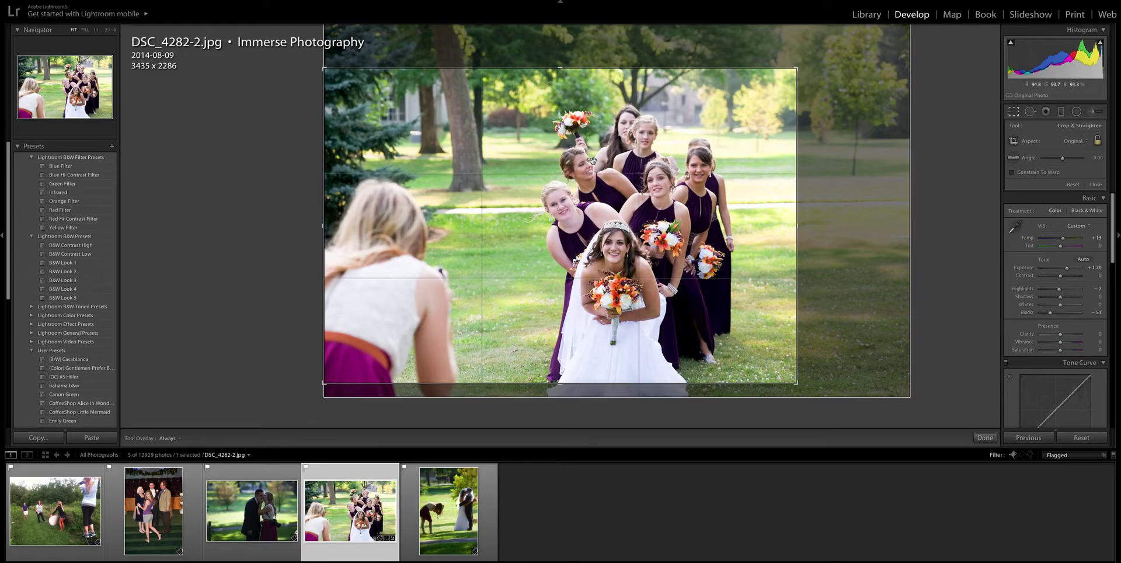
Apply the crop, set DSC_4282-2 to Temp +16 and Highlights -17, then show DSC_4239-2.
click(990, 439)
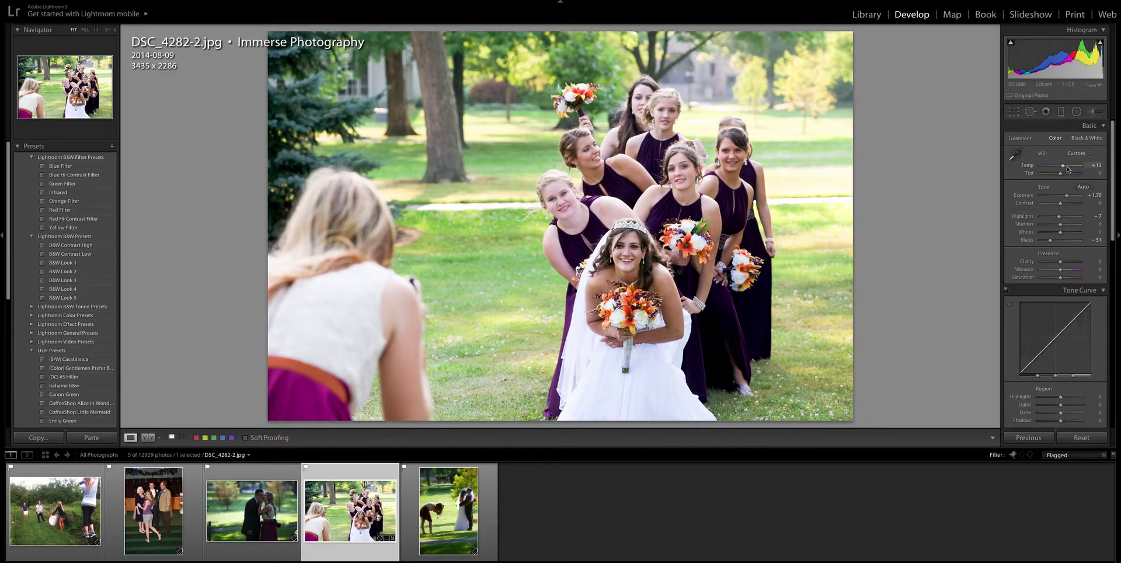
drag(1064, 167, 1063, 167)
click(1060, 218)
drag(1061, 218, 1057, 217)
click(277, 480)
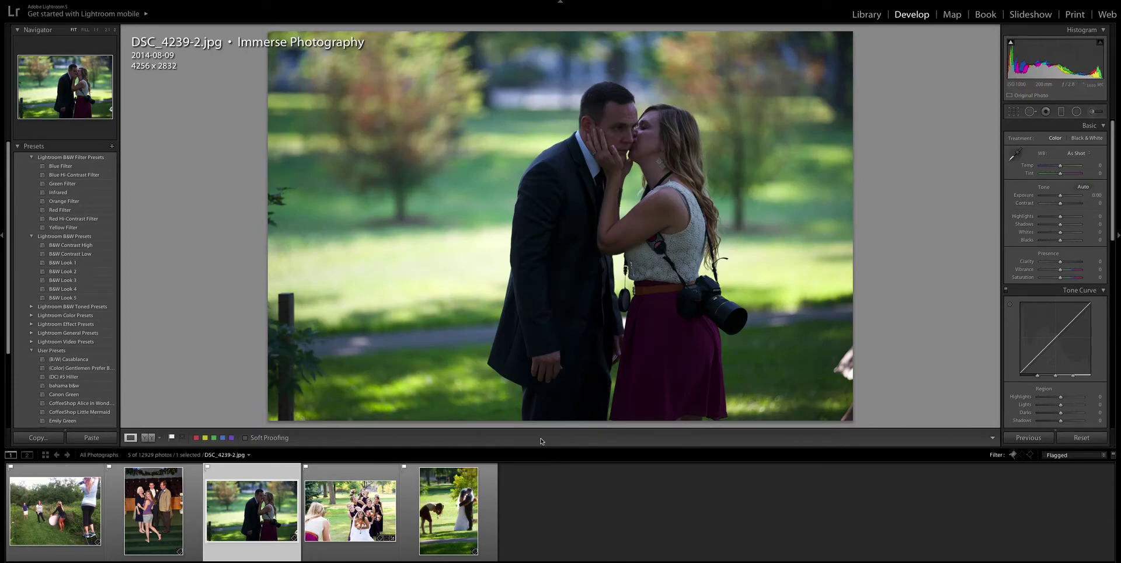
Synchronize DSC_4282-2's develop settings onto DSC_4239-2 and check the synced couple photo.
click(373, 476)
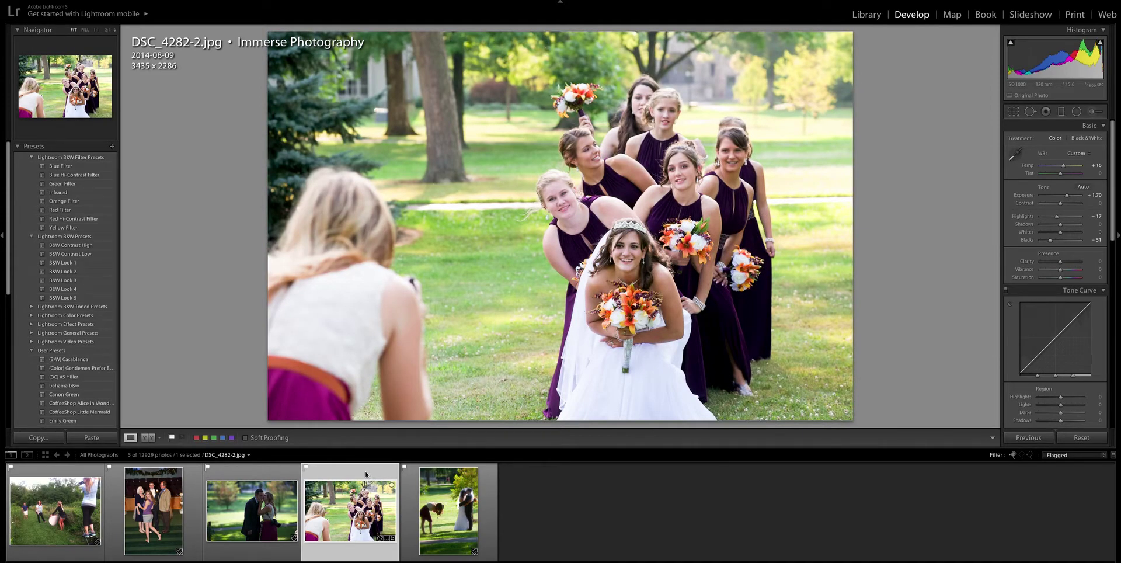
ctrl+click(275, 472)
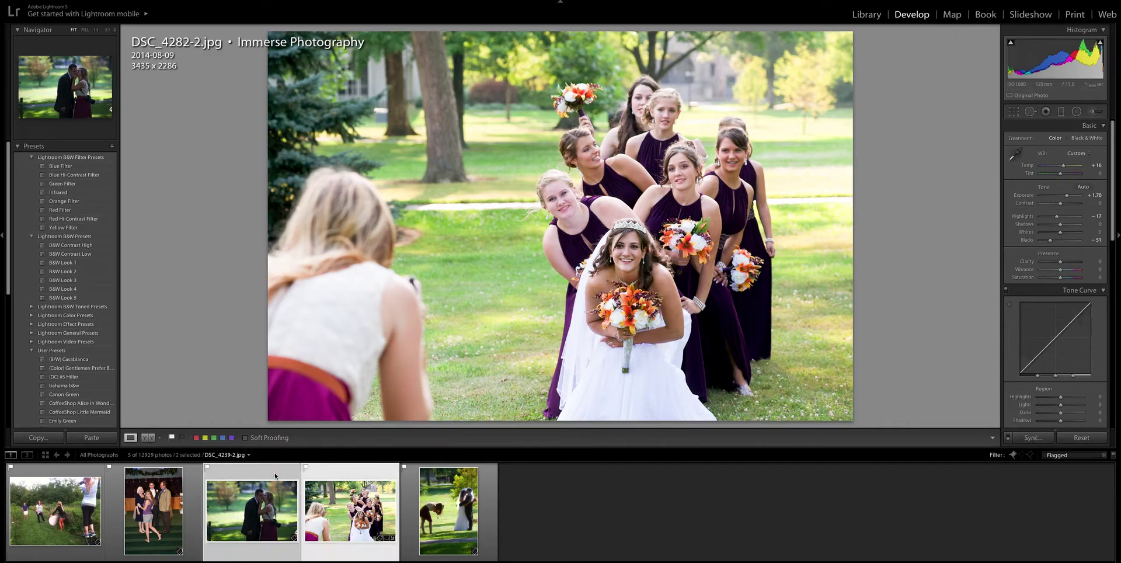
click(1033, 438)
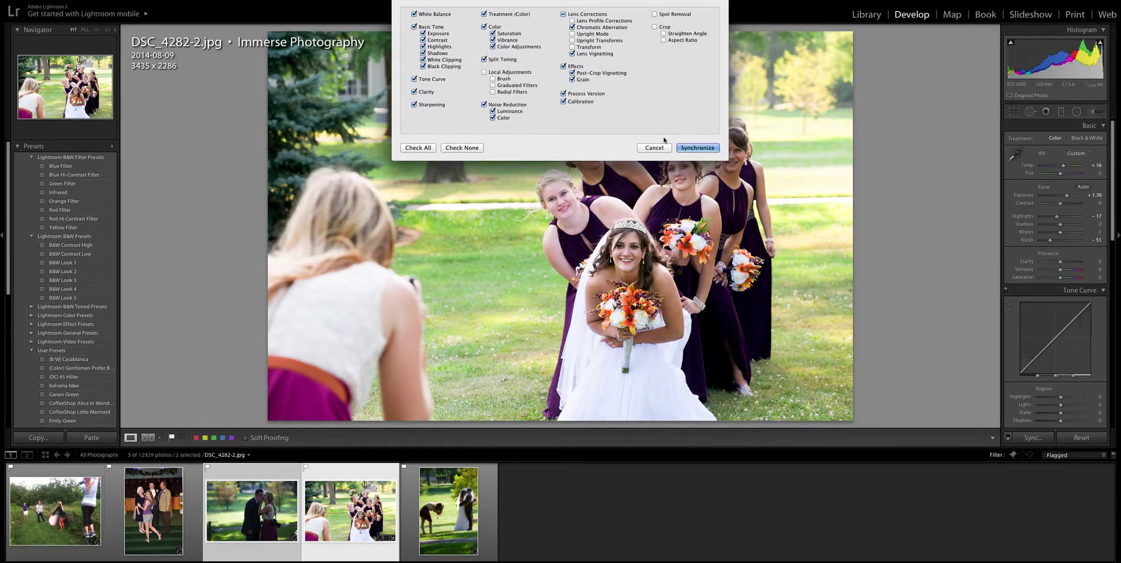
click(705, 150)
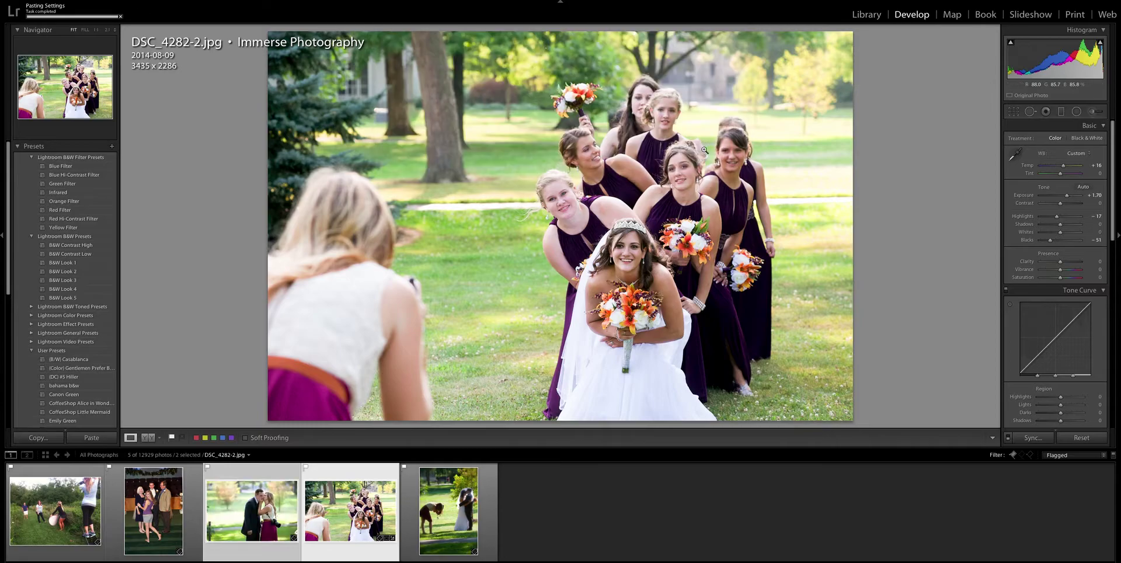
click(269, 474)
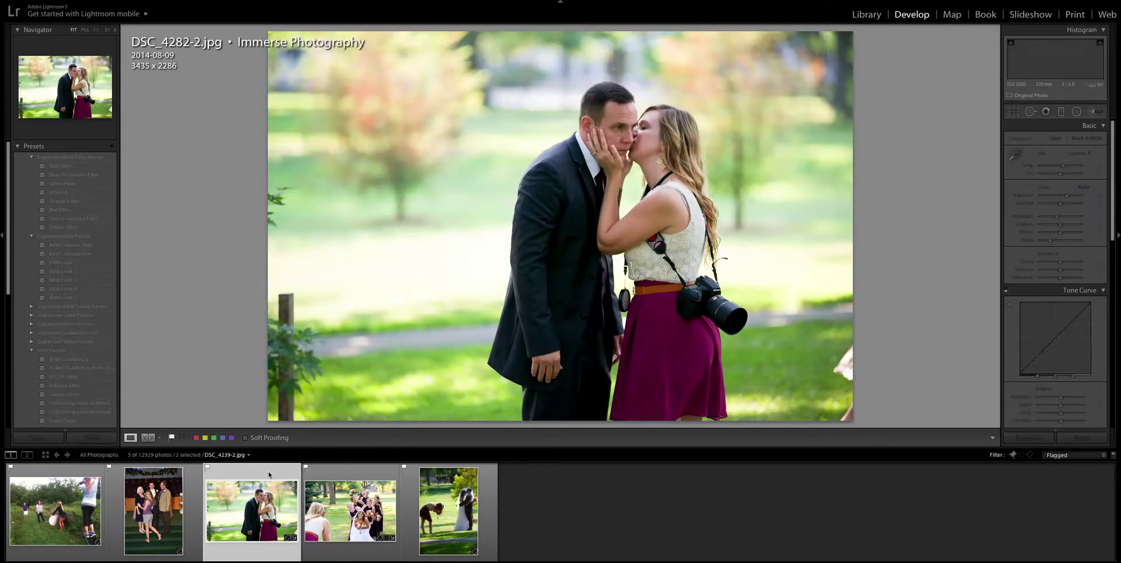
click(349, 466)
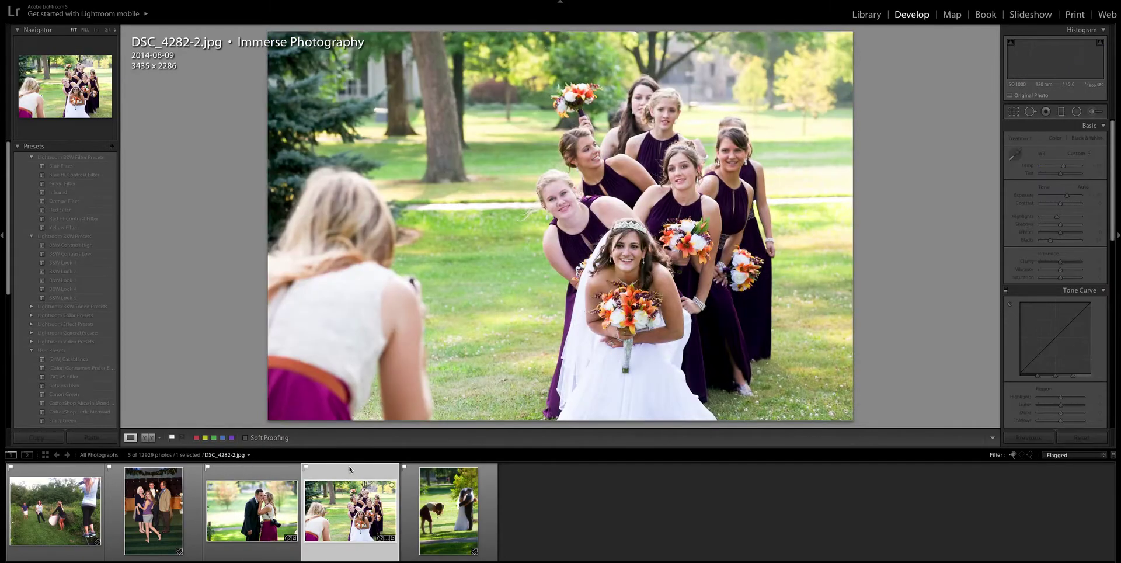
click(149, 438)
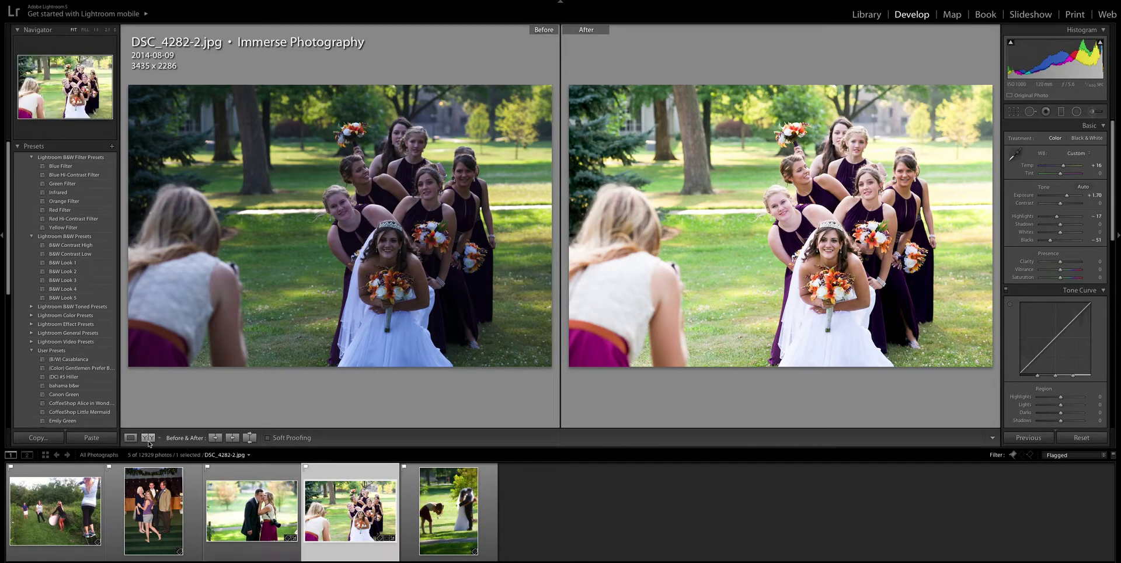
click(130, 437)
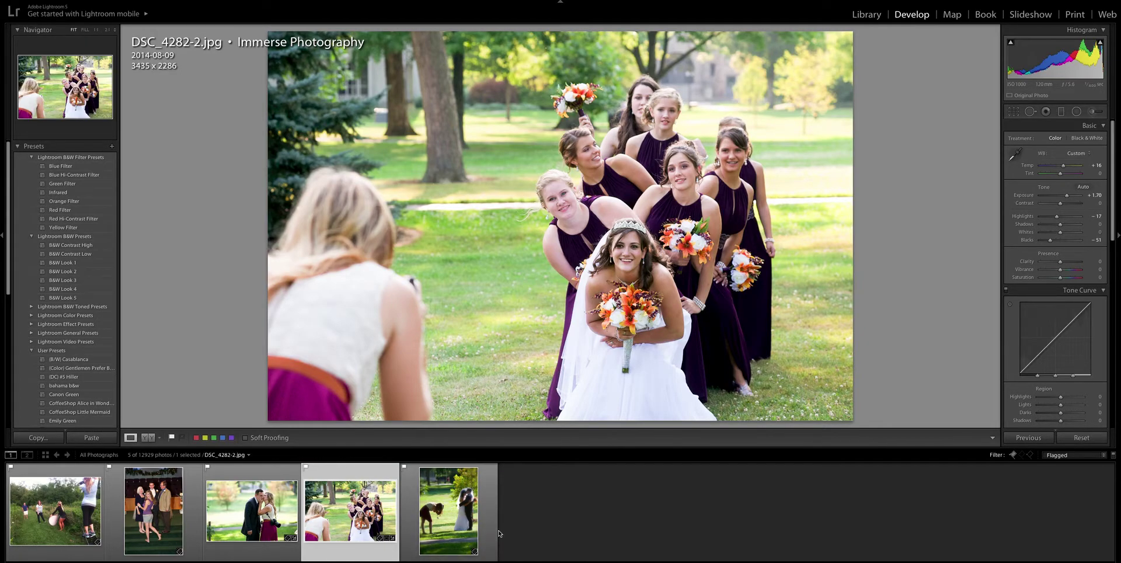
Synchronize the bridesmaids photo's develop settings onto the fifth photo.
shift+click(455, 517)
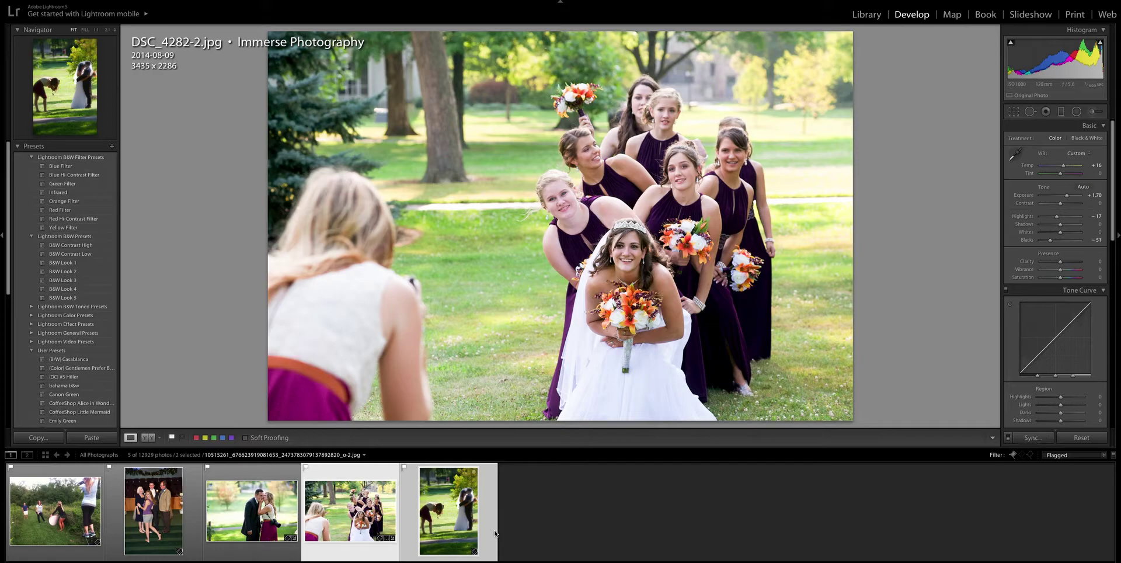
click(1031, 438)
click(699, 150)
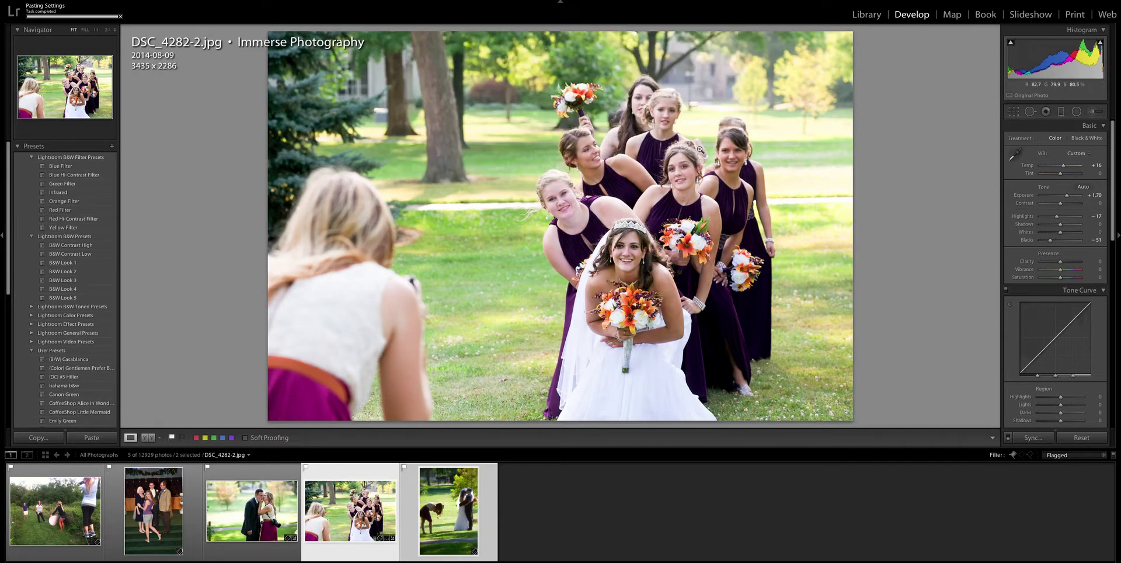
Cool the fifth photo to Temp +5, then select all five flagged photos.
click(485, 493)
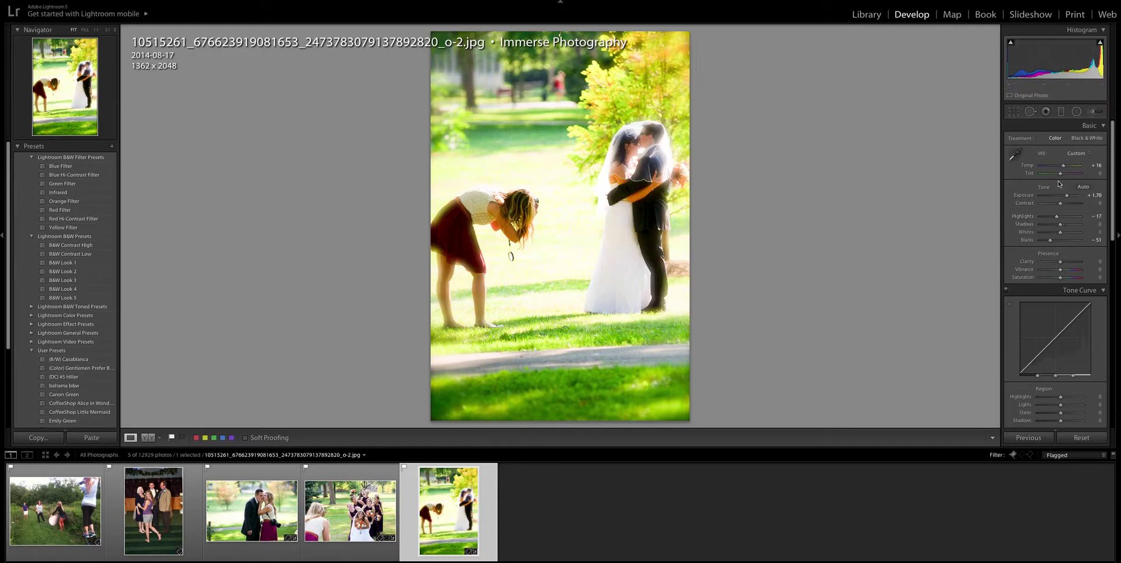
drag(1063, 166, 1062, 170)
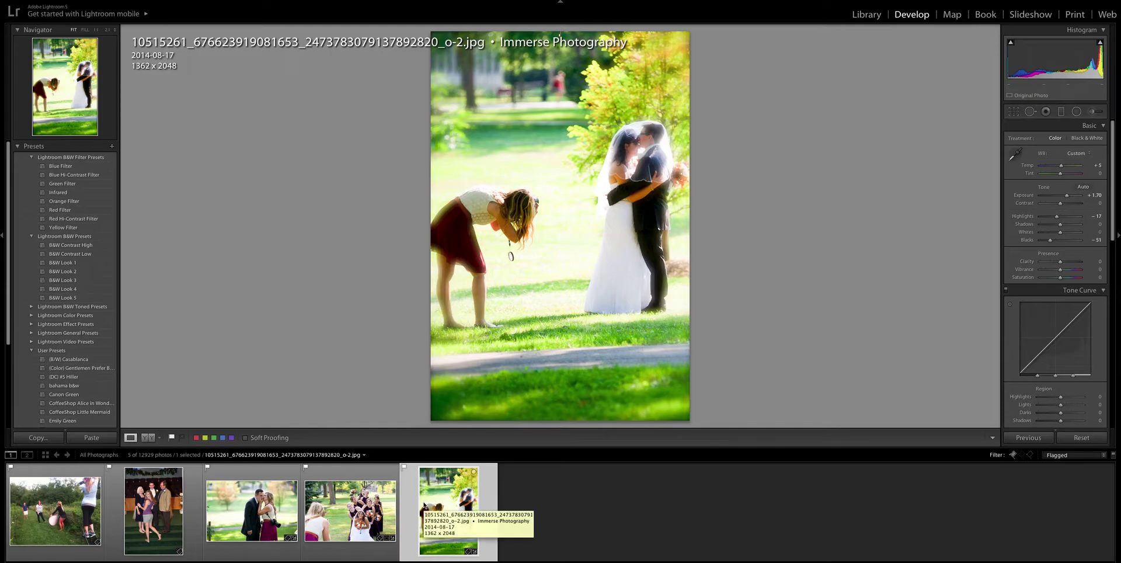
key(ctrl+a)
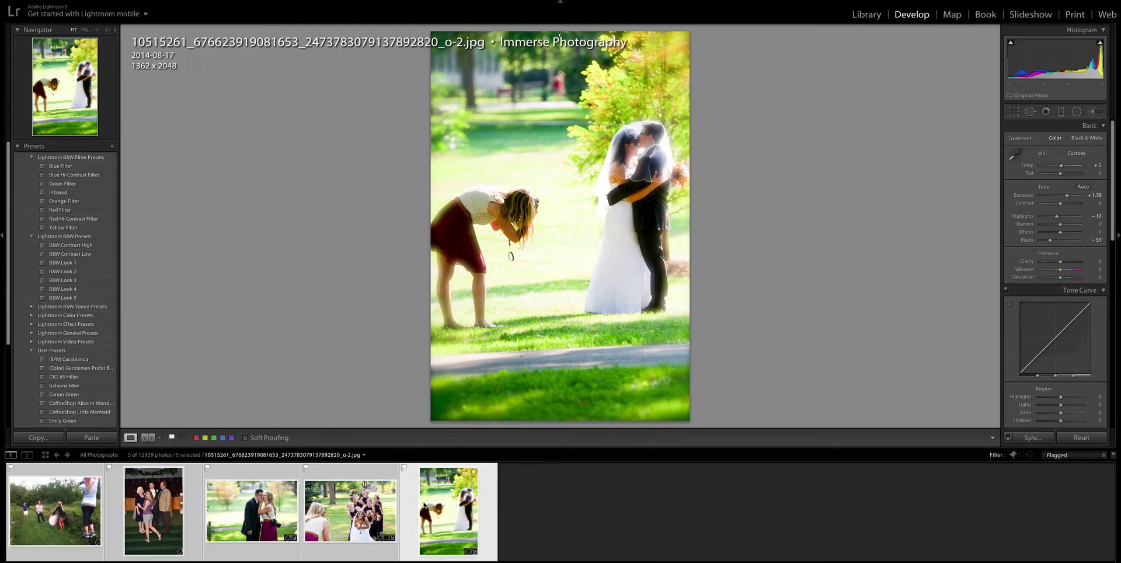
From the Library module, open the Export dialog for the five selected photos.
click(868, 16)
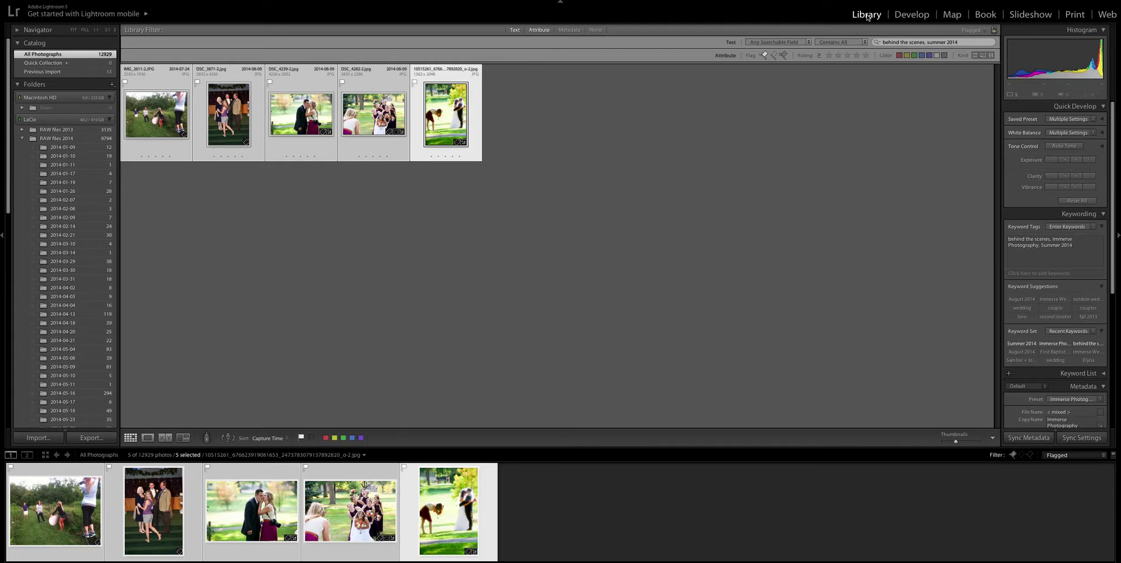
click(92, 438)
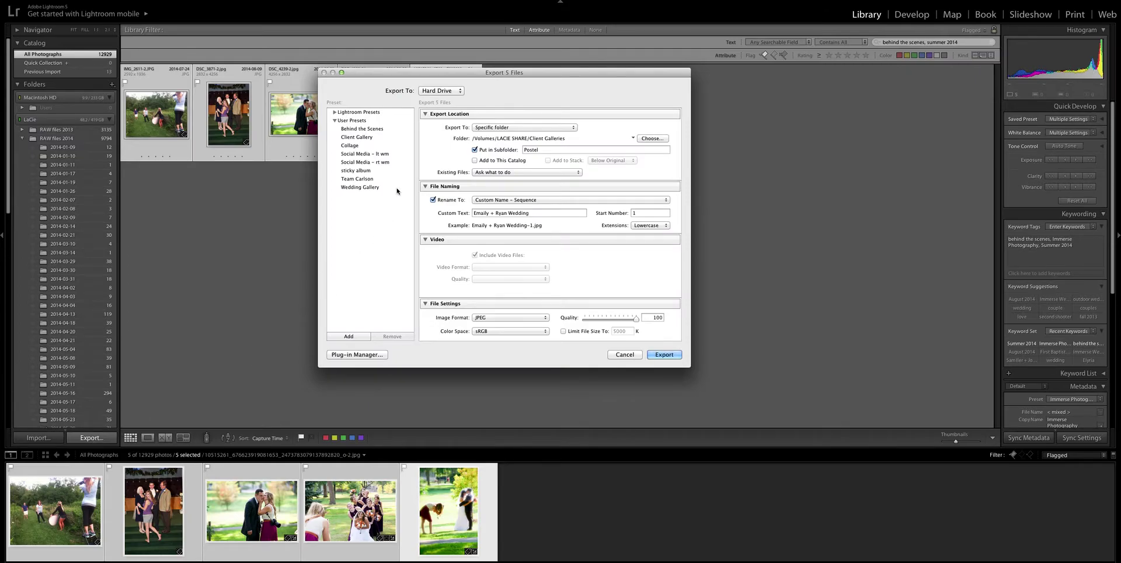
Export with the Behind the Scenes preset and custom name text 2014.08.09.
click(378, 130)
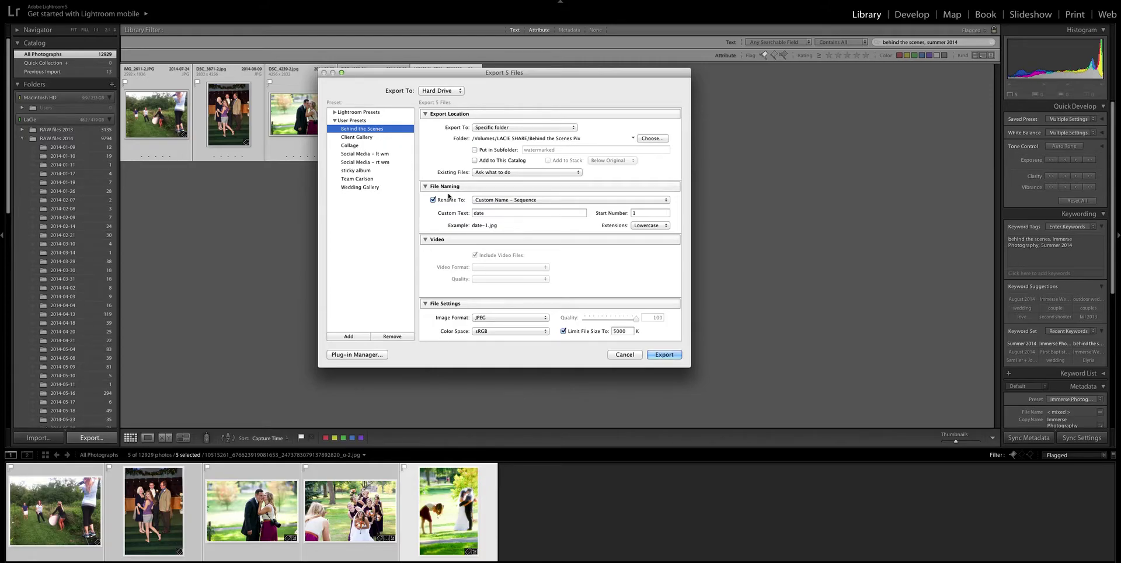
double_click(483, 213)
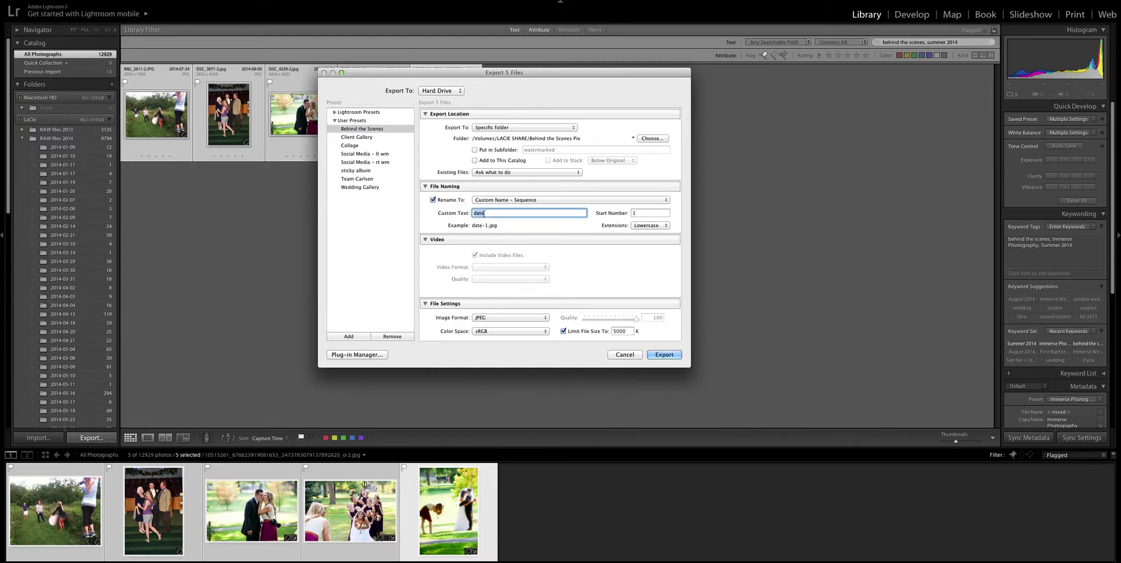
text(2014.)
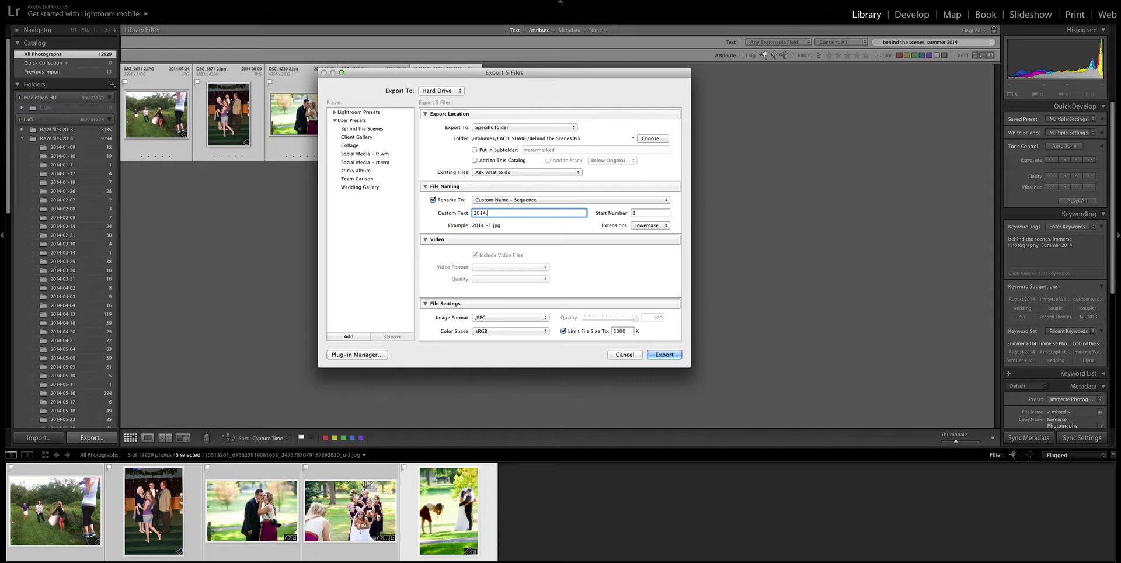
text(08.09)
scroll(628, 327, down, 10)
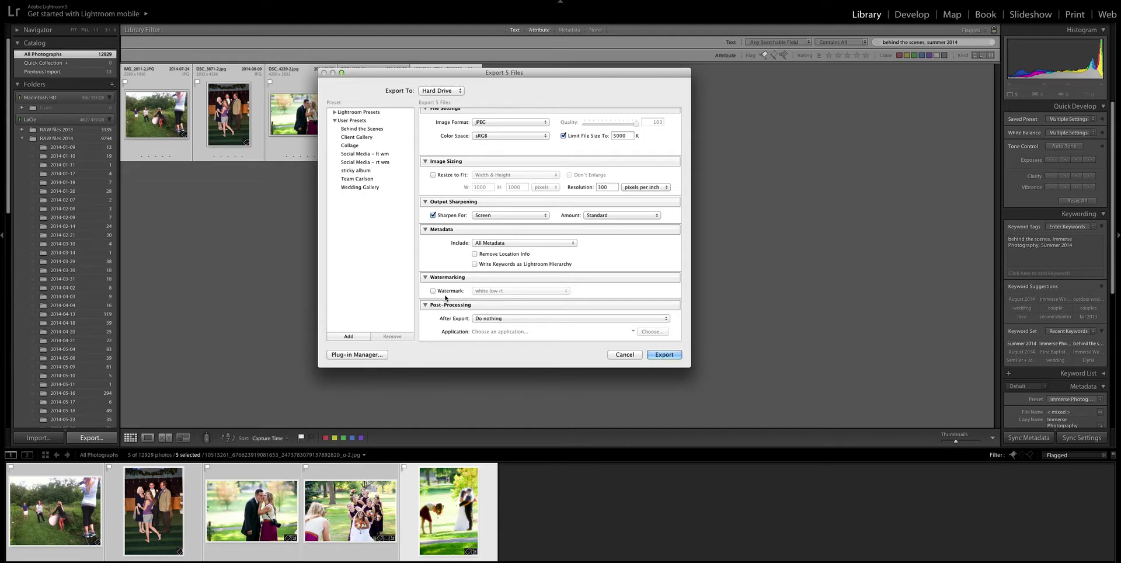
click(669, 356)
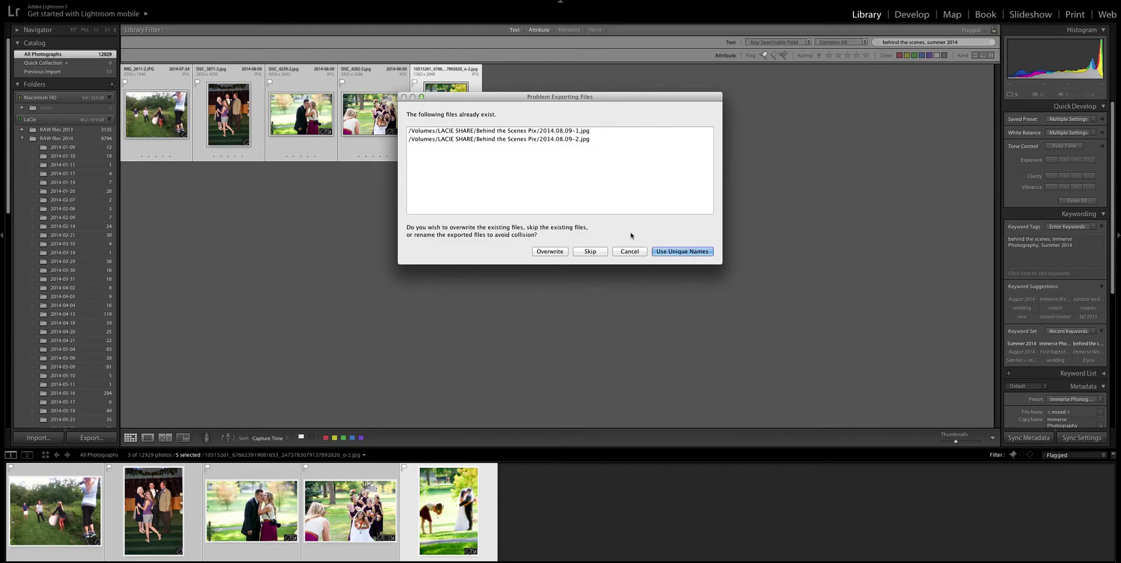
Choose Use Unique Names so the conflicting 2014.08.09 files export alongside the existing ones.
click(676, 250)
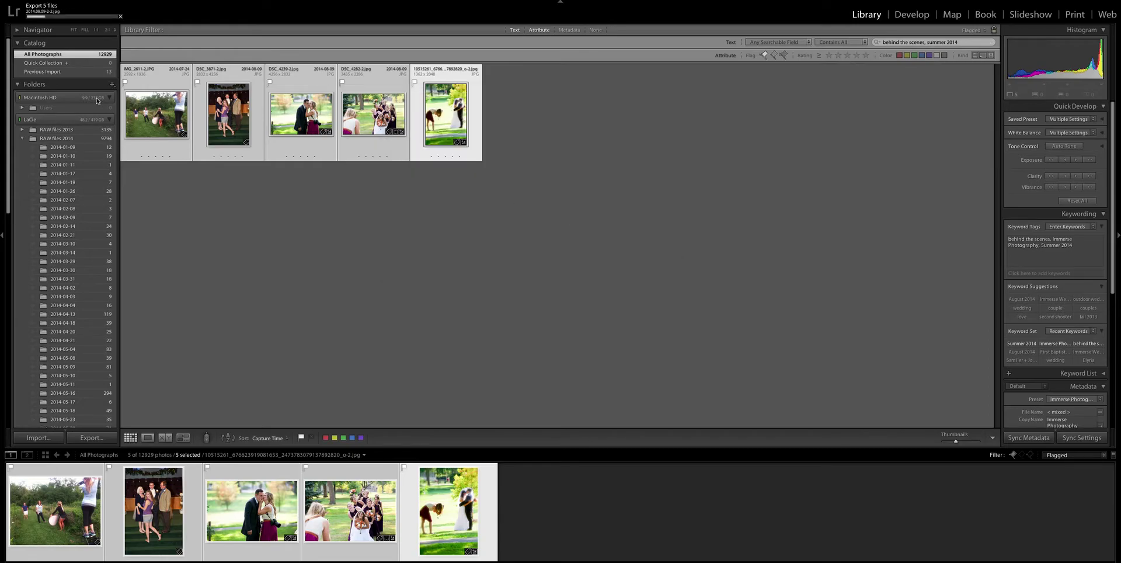